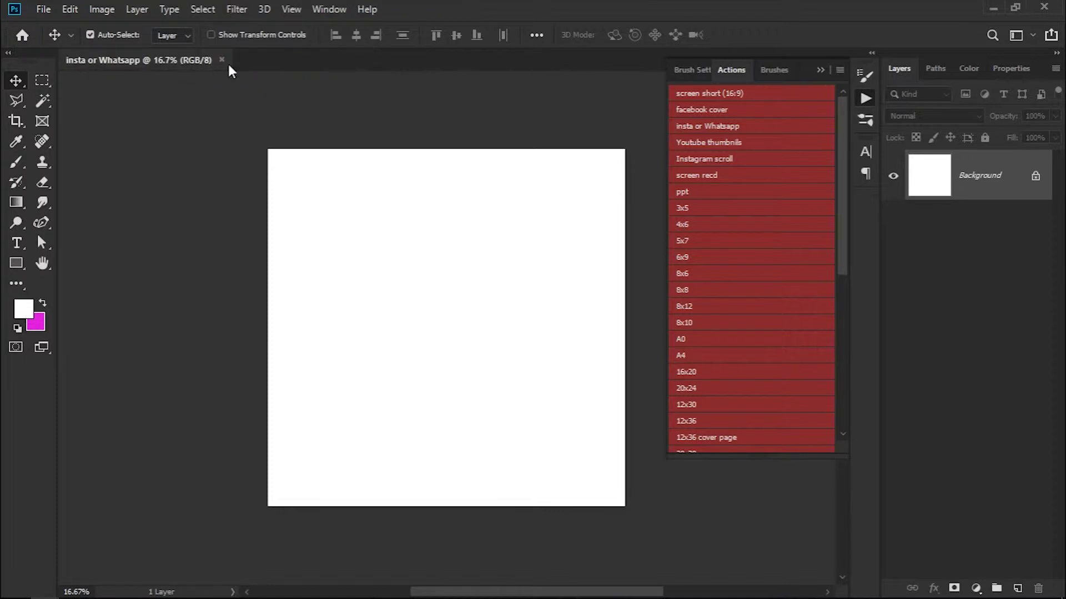
# On a new layer, paint a magenta blob and a green blob near the canvas centre with a large soft brush
pyautogui.click(867, 100)
pyautogui.scroll(-2, 558, 220)
pyautogui.hscroll(1, 558, 220)
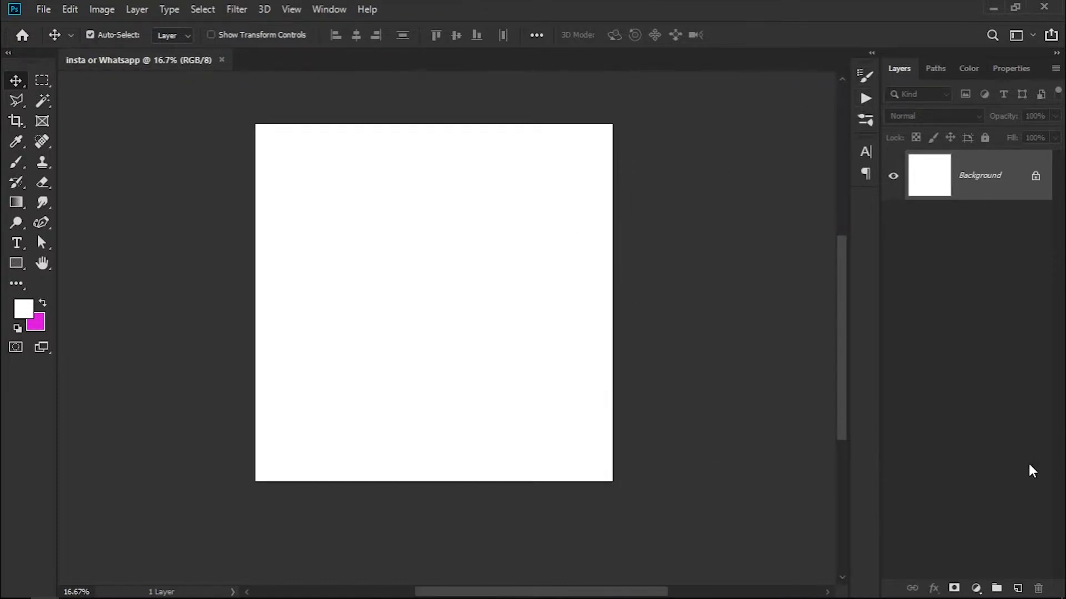
pyautogui.click(1016, 588)
pyautogui.press('b')
pyautogui.keyDown('alt'); pyautogui.rightClick(456, 279); pyautogui.keyUp('alt')
pyautogui.moveTo(403, 344)
pyautogui.mouseDown()
pyautogui.moveTo(432, 278)
pyautogui.moveTo(414, 232)
pyautogui.mouseUp()
pyautogui.click(28, 310)
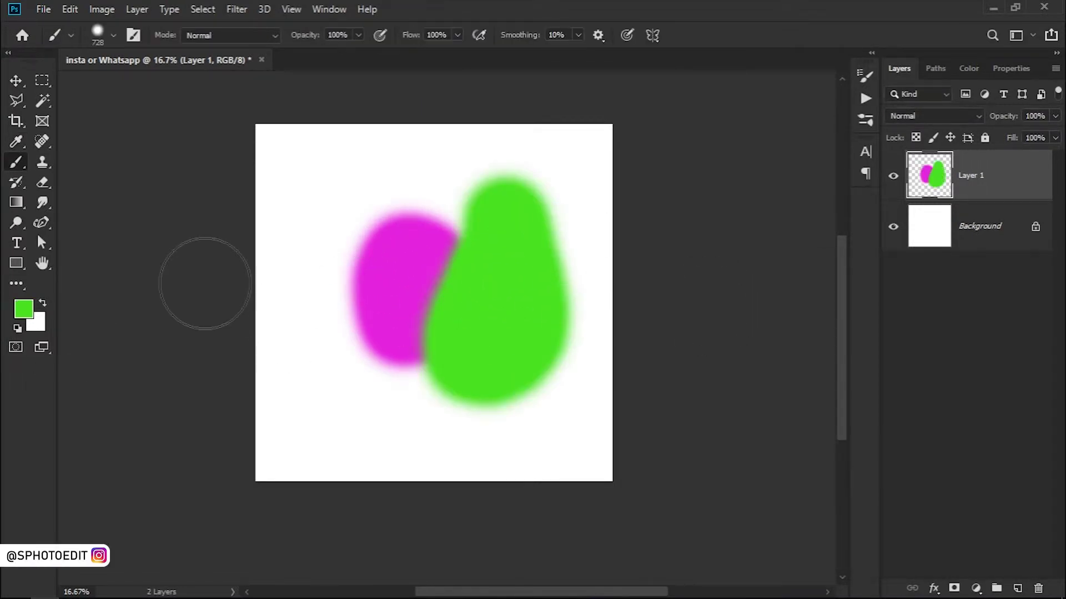
# Paint a golden-yellow (#e4b421) area across the lower middle and an orange-red band along the canvas's bottom edge
pyautogui.click(23, 309)
pyautogui.click(866, 479)
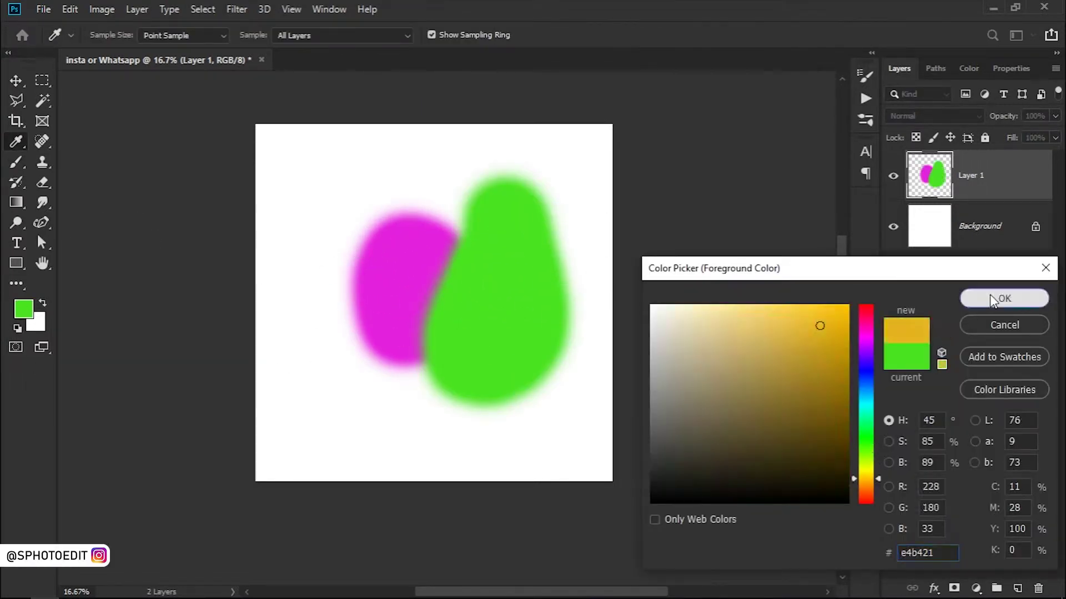
pyautogui.click(993, 301)
pyautogui.moveTo(476, 360); pyautogui.dragTo(366, 385)
pyautogui.click(24, 309)
pyautogui.click(866, 499)
pyautogui.click(987, 296)
pyautogui.moveTo(586, 384)
pyautogui.mouseDown()
pyautogui.moveTo(536, 454)
pyautogui.moveTo(410, 475)
pyautogui.mouseUp()
# Paint a blue area along the canvas's left edge and a purple area along its right edge
pyautogui.click(25, 309)
pyautogui.click(869, 379)
pyautogui.click(1003, 298)
pyautogui.moveTo(286, 263)
pyautogui.mouseDown()
pyautogui.moveTo(318, 237)
pyautogui.moveTo(314, 189)
pyautogui.mouseUp()
pyautogui.click(24, 309)
pyautogui.click(866, 360)
pyautogui.click(999, 298)
pyautogui.moveTo(607, 250); pyautogui.dragTo(528, 265)
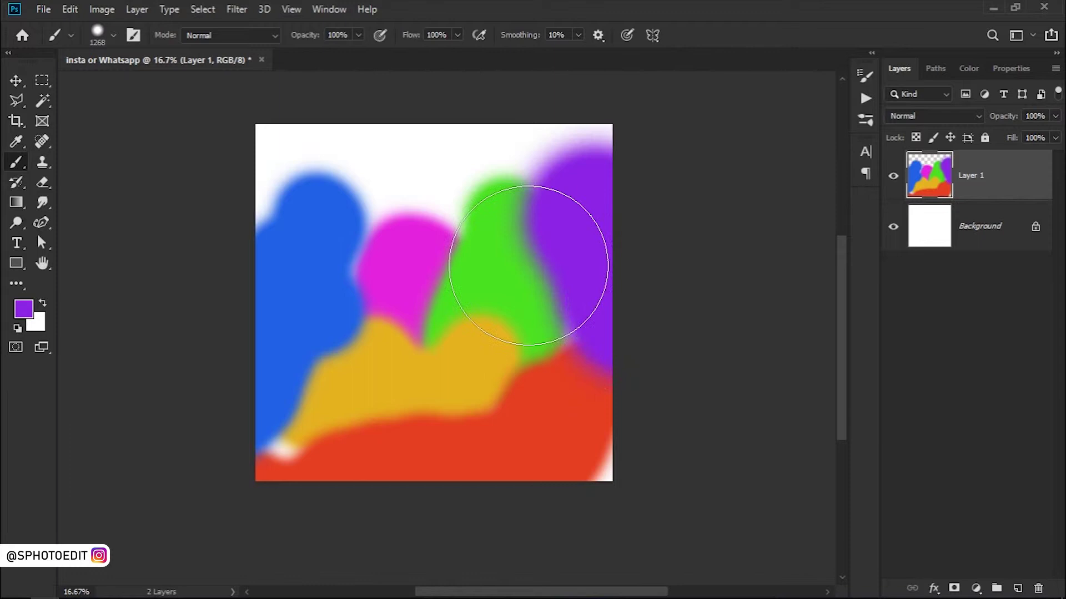
# Paint a pink blob in the canvas's upper-right corner and a red blob in its upper-left corner
pyautogui.click(24, 309)
pyautogui.click(866, 323)
pyautogui.click(983, 298)
pyautogui.moveTo(588, 139); pyautogui.dragTo(549, 152)
pyautogui.click(23, 309)
pyautogui.click(866, 306)
pyautogui.click(1004, 299)
pyautogui.moveTo(294, 150); pyautogui.dragTo(328, 172)
pyautogui.press('v')
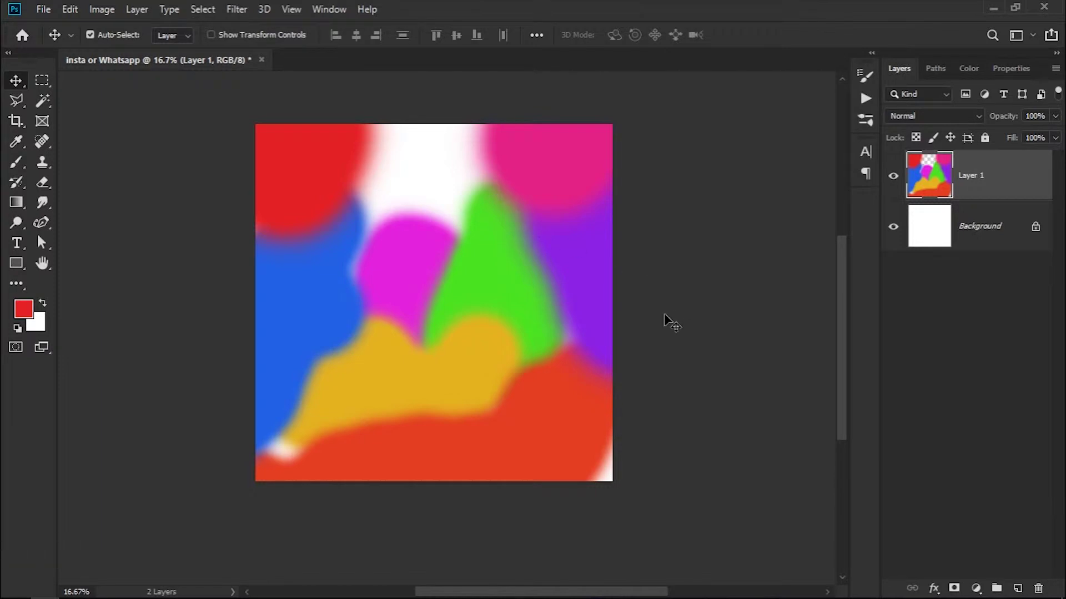
# Apply a Gaussian Blur with a radius of 66.8 pixels to the painted layer
pyautogui.click(236, 9)
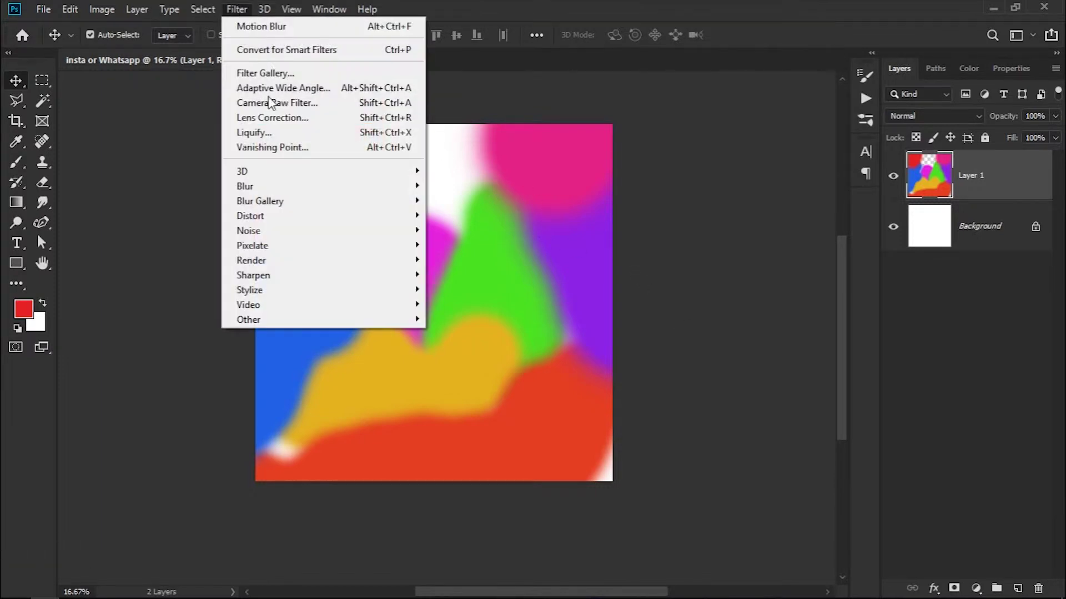
pyautogui.moveTo(281, 185)
pyautogui.click(503, 251)
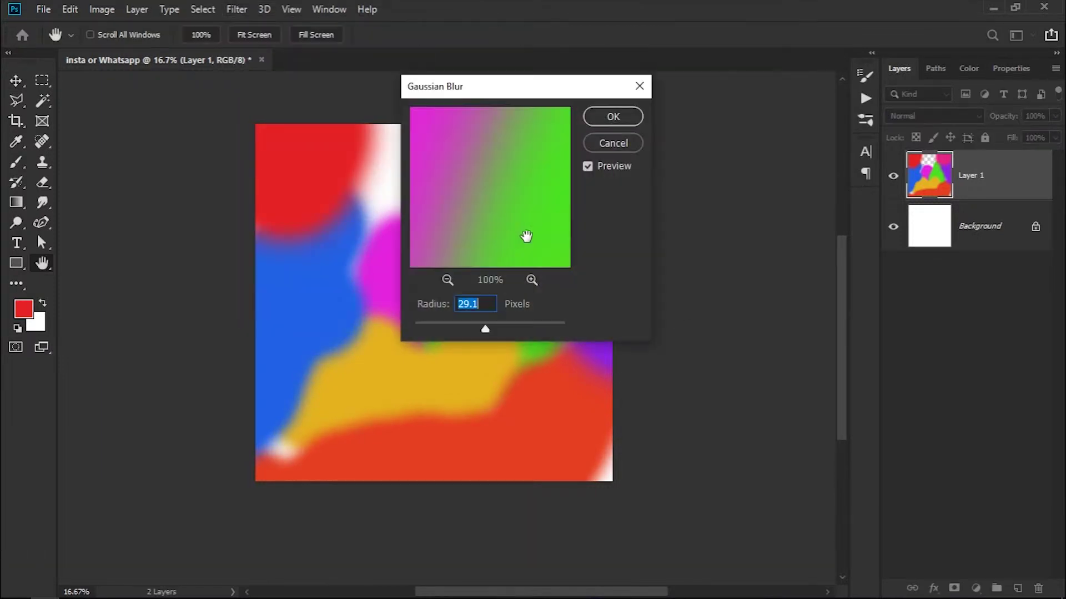
pyautogui.moveTo(502, 322)
pyautogui.mouseDown()
pyautogui.moveTo(528, 324)
pyautogui.moveTo(502, 324)
pyautogui.mouseUp()
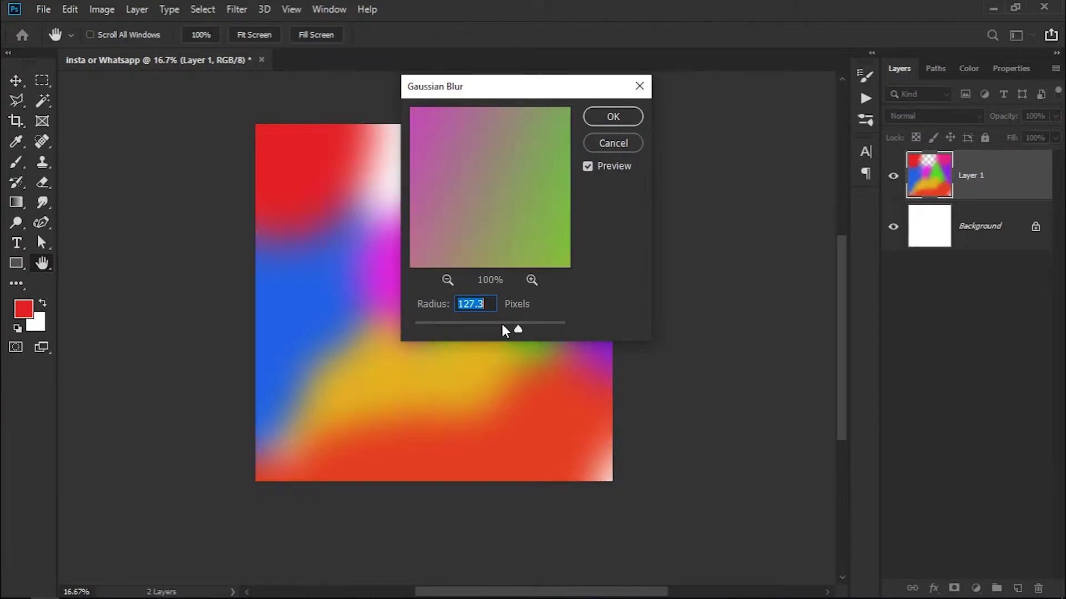
pyautogui.click(611, 116)
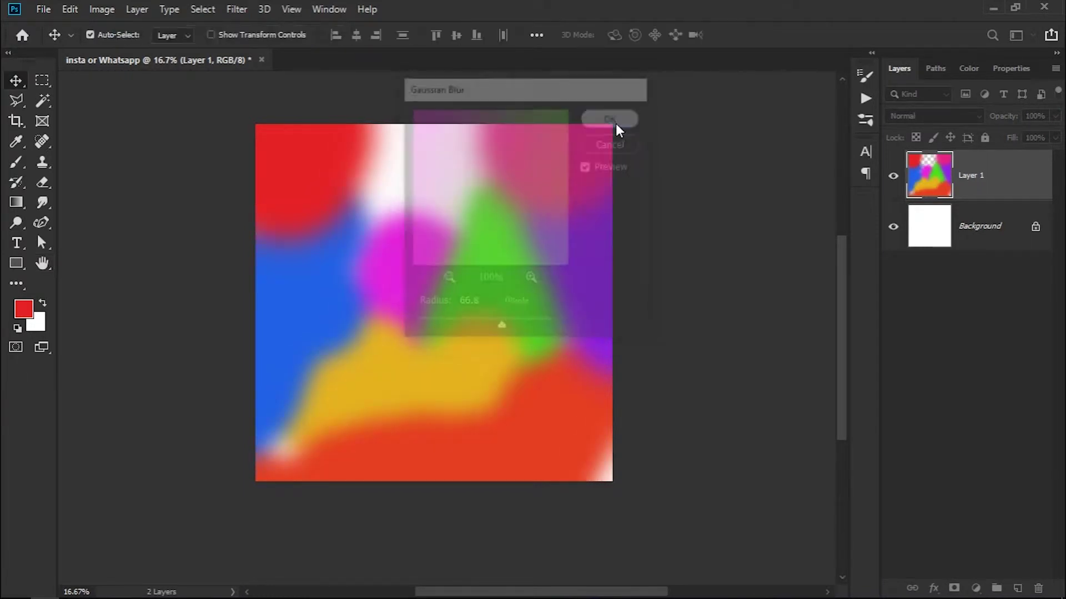
# Duplicate the blurred layer and flip the copy horizontally and vertically
pyautogui.scroll(1, 494, 318)
pyautogui.scroll(-2, 494, 318)
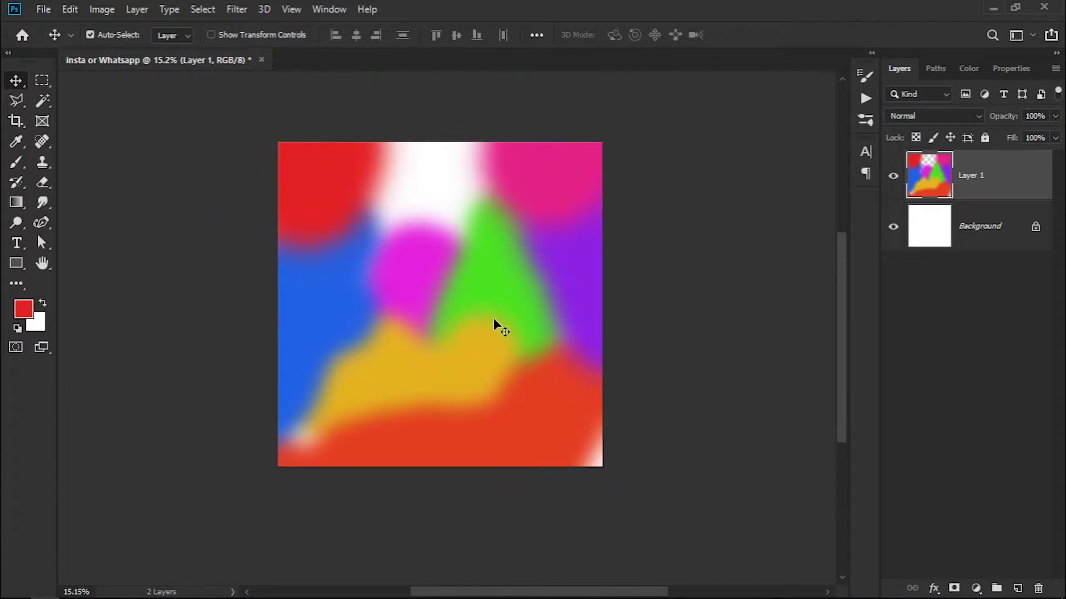
pyautogui.hotkey('ctrl', 'j')
pyautogui.hotkey('ctrl', 't')
pyautogui.rightClick(494, 320)
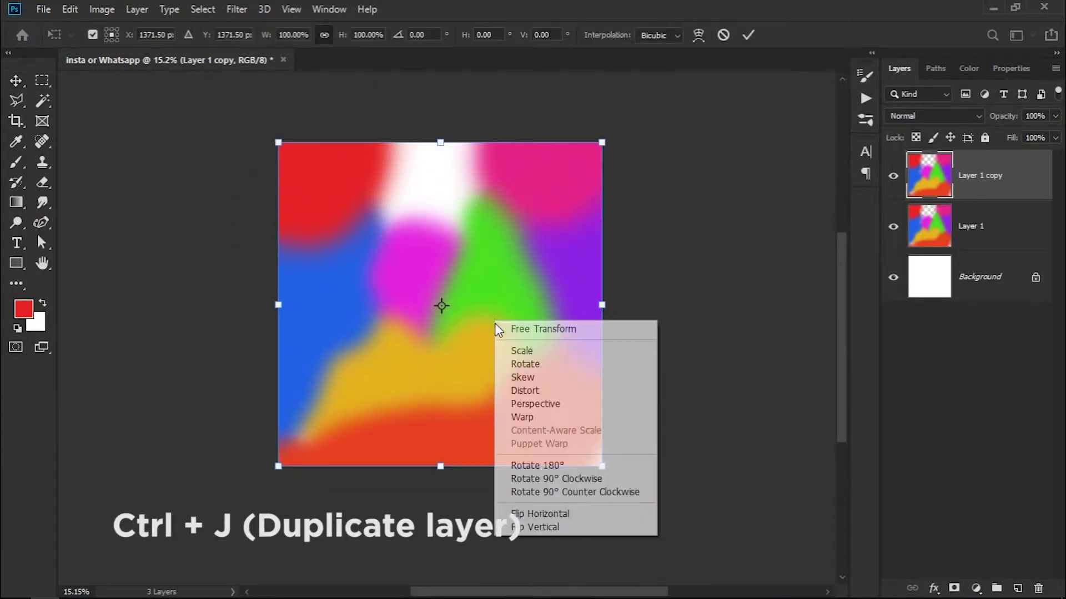
pyautogui.click(554, 506)
pyautogui.rightClick(539, 416)
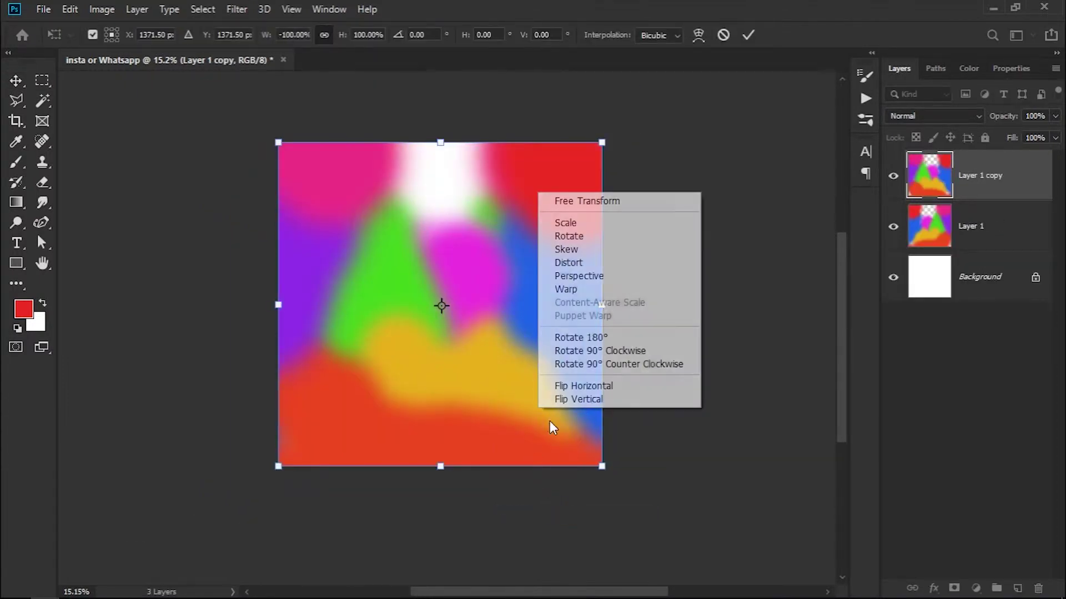
pyautogui.click(577, 399)
pyautogui.press('Return')
# Soften the flipped copy with a large eraser at 40% opacity, and merge it with Layer 1
pyautogui.press('e')
pyautogui.moveTo(486, 399); pyautogui.dragTo(562, 414)
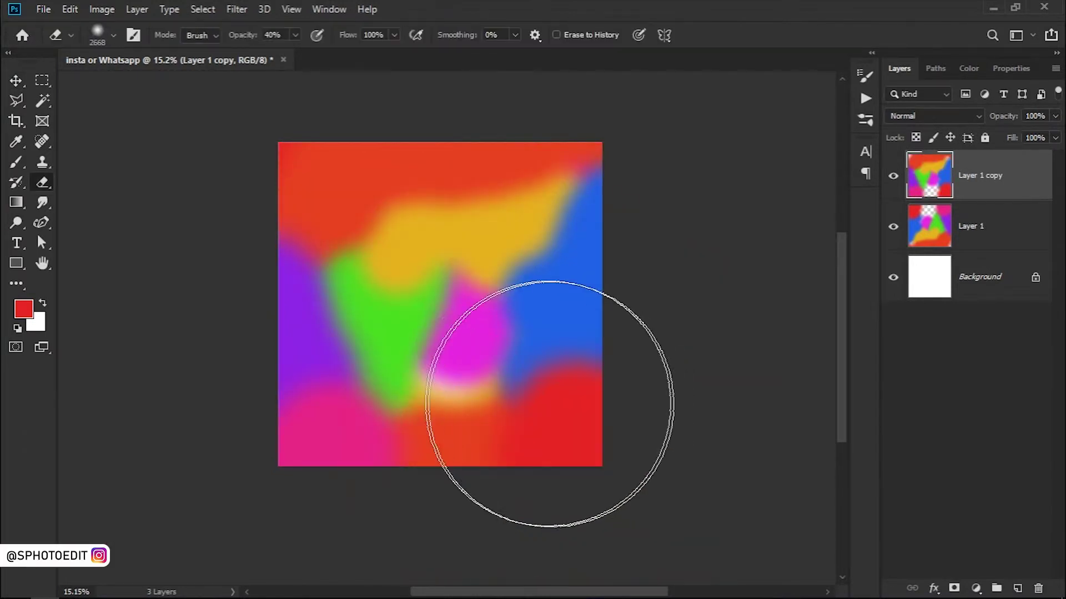
pyautogui.moveTo(321, 400)
pyautogui.mouseDown()
pyautogui.moveTo(613, 369)
pyautogui.moveTo(357, 333)
pyautogui.moveTo(321, 424)
pyautogui.moveTo(374, 442)
pyautogui.moveTo(333, 438)
pyautogui.mouseUp()
pyautogui.click(16, 82)
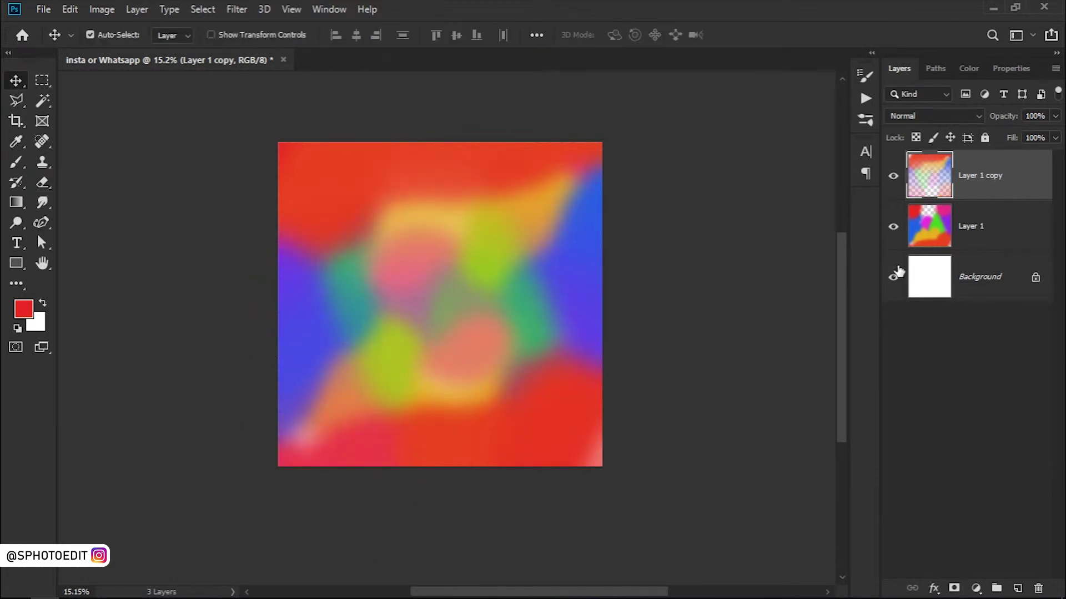
pyautogui.keyDown('shift'); pyautogui.click(977, 226); pyautogui.keyUp('shift')
pyautogui.hotkey('ctrl', 'e')
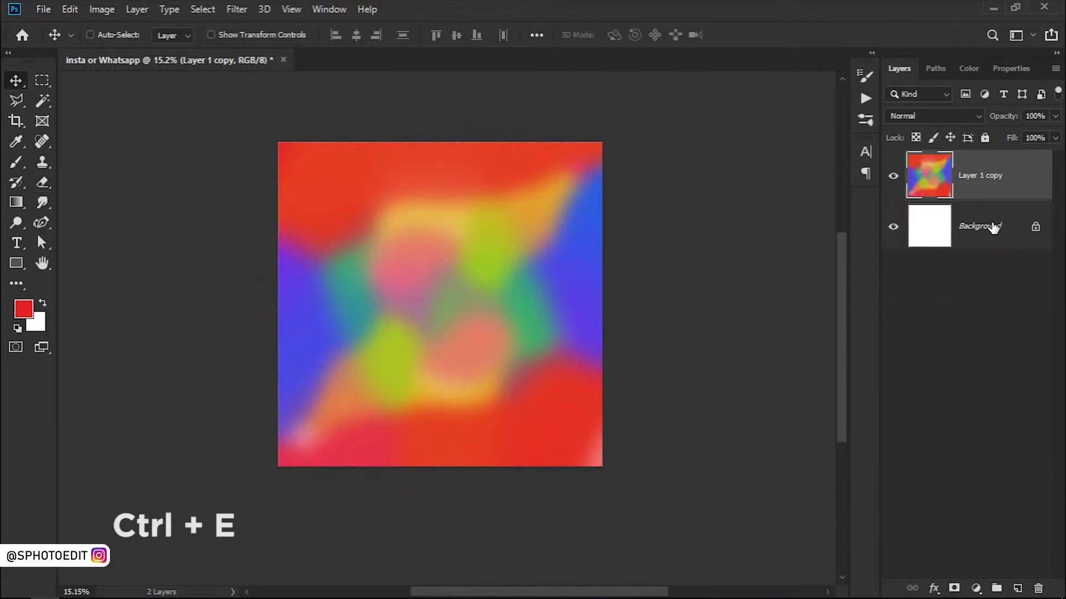
# Duplicate the merged colour layer and merge the duplicate back into it
pyautogui.hotkey('ctrl', 'j')
pyautogui.click(237, 9)
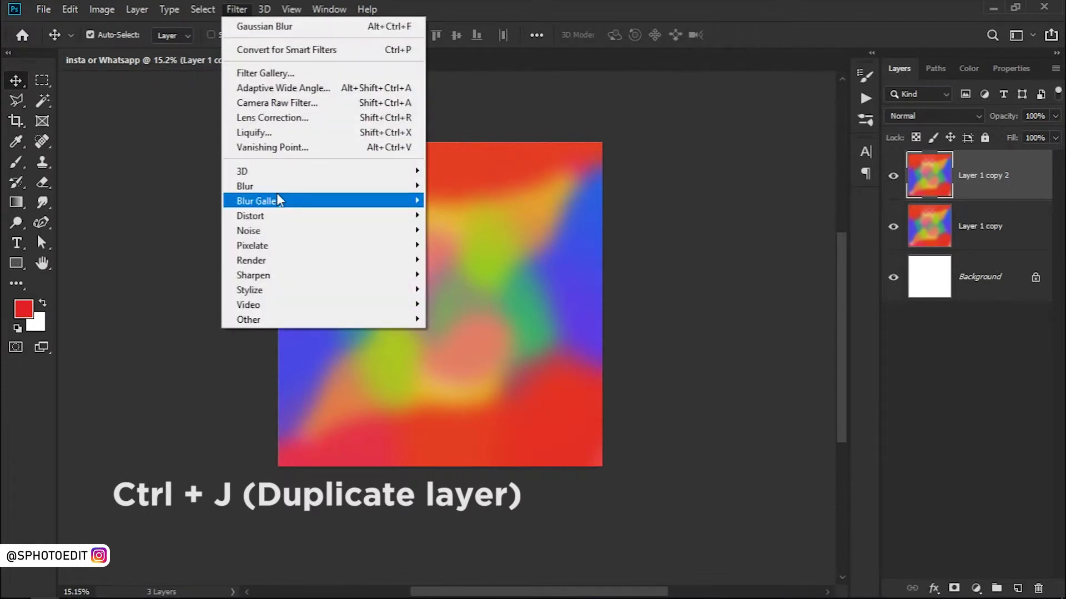
pyautogui.click(810, 194)
pyautogui.keyDown('shift'); pyautogui.click(964, 224); pyautogui.keyUp('shift')
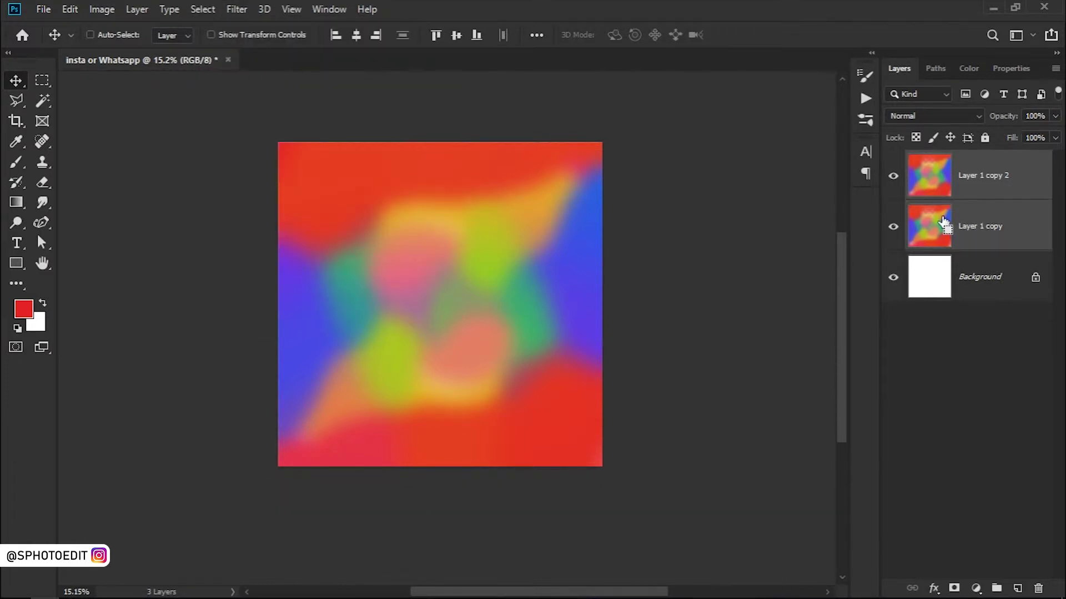
pyautogui.hotkey('ctrl', 'e')
# Apply a Gaussian Blur with a radius of 84.1 pixels to the merged colour layer
pyautogui.click(247, 9)
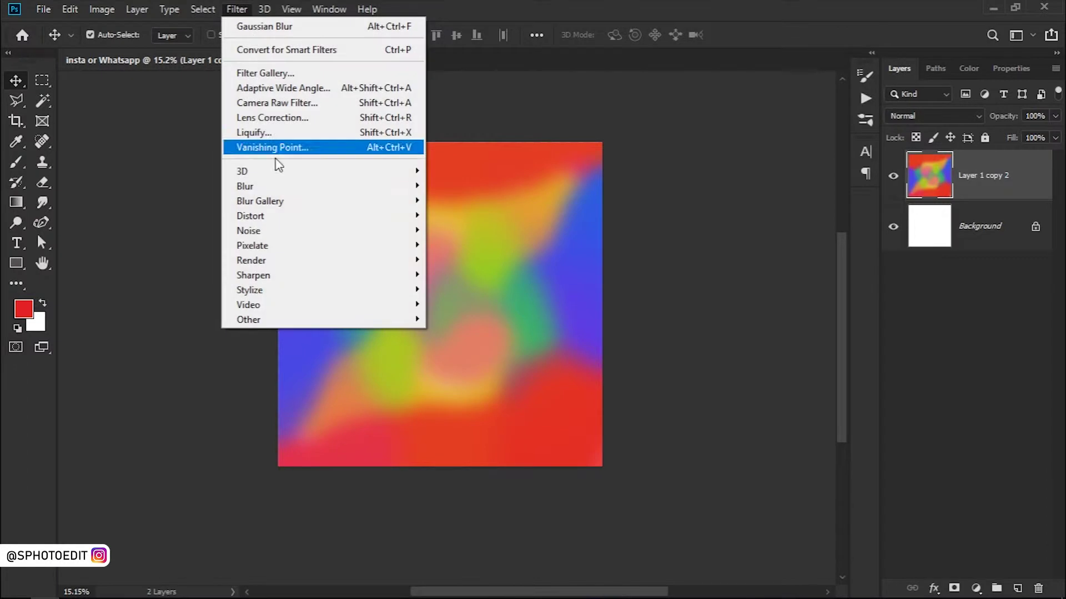
pyautogui.moveTo(283, 188)
pyautogui.click(480, 247)
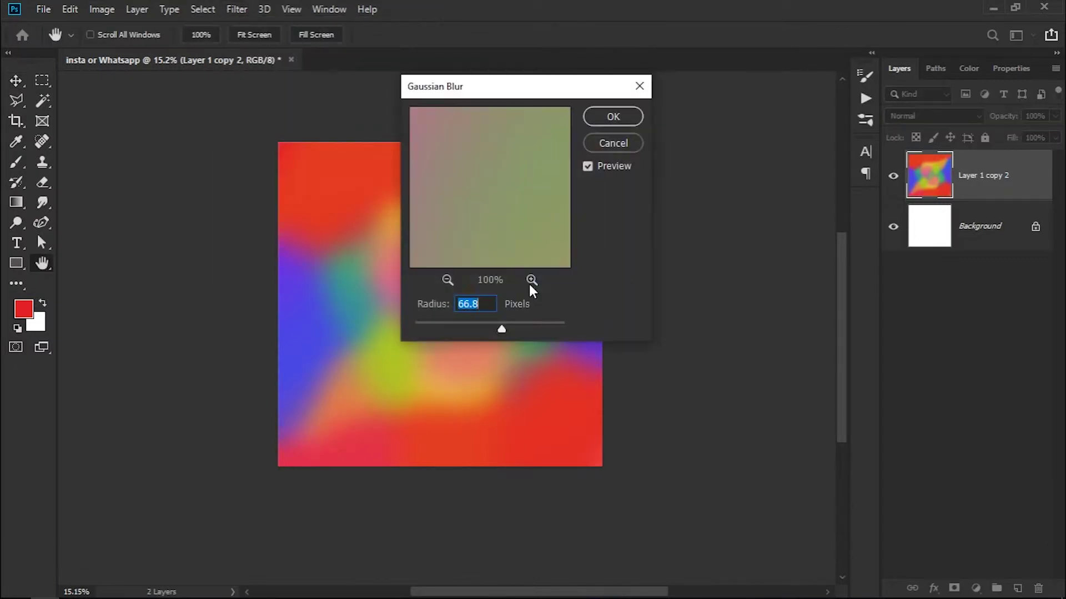
pyautogui.moveTo(500, 88); pyautogui.dragTo(785, 134)
pyautogui.moveTo(787, 375); pyautogui.dragTo(791, 375)
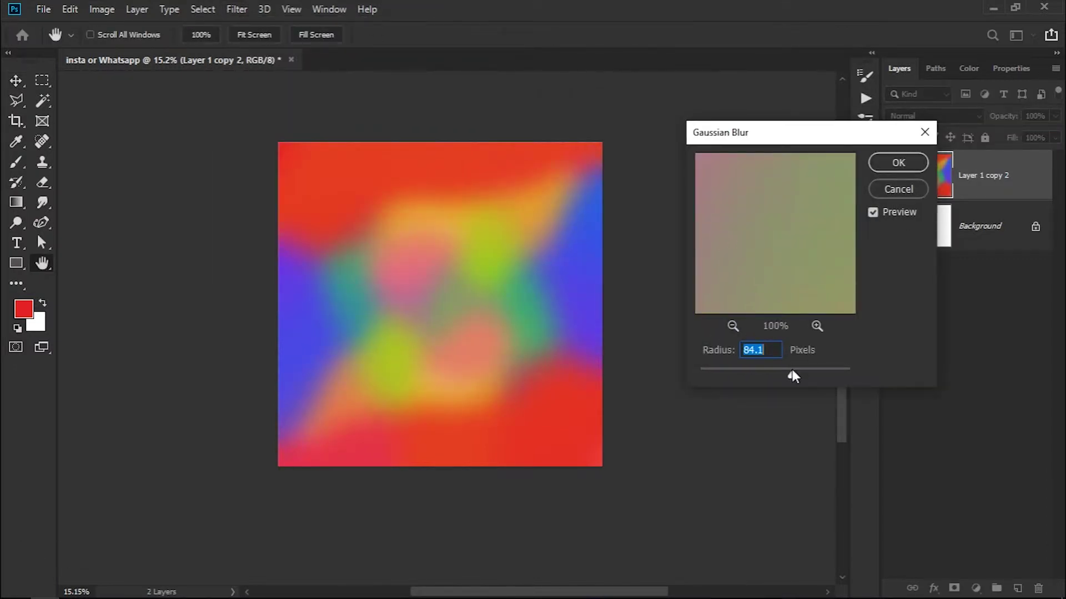
pyautogui.click(887, 162)
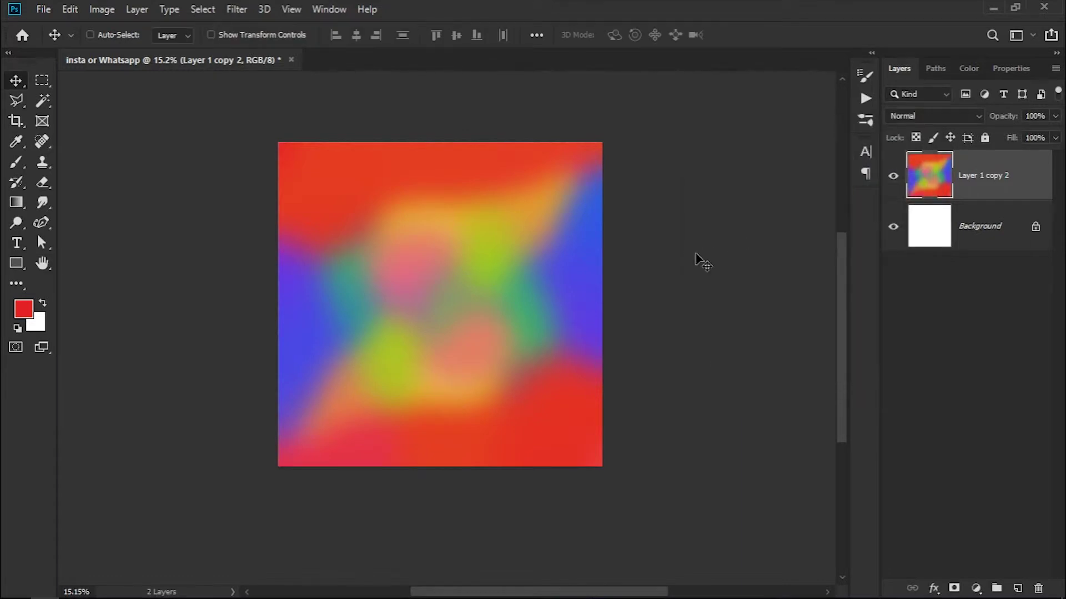
# Duplicate the blurred colour layer and paint a large gray (#696969) blob over the copy's lower middle
pyautogui.hotkey('ctrl', 'j')
pyautogui.hotkey('ctrl', 'z')
pyautogui.hotkey('ctrl', 'j')
pyautogui.press('b')
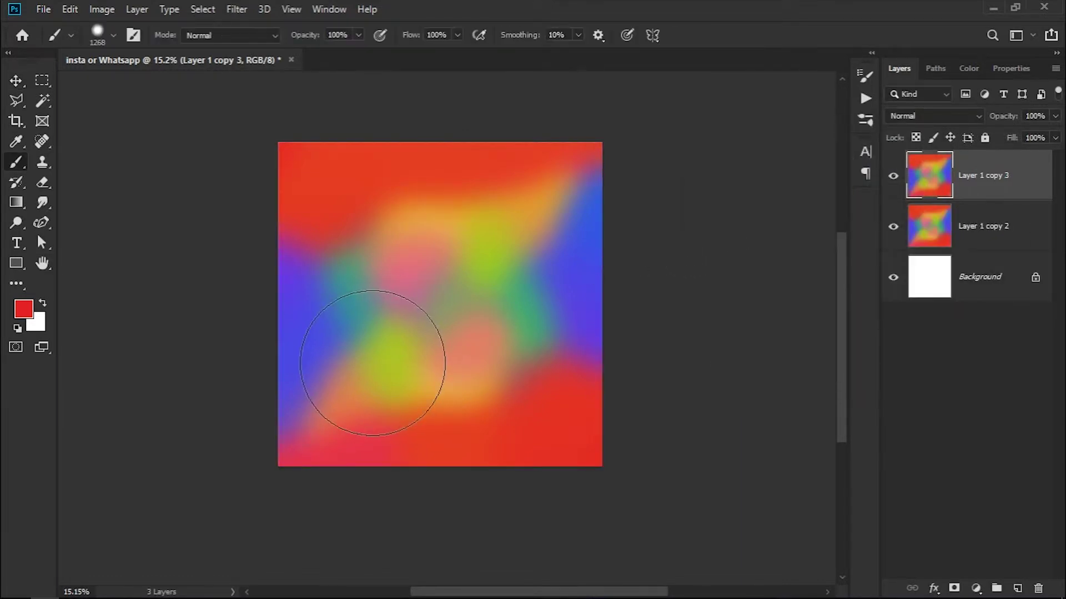
pyautogui.click(22, 311)
pyautogui.write('696969')
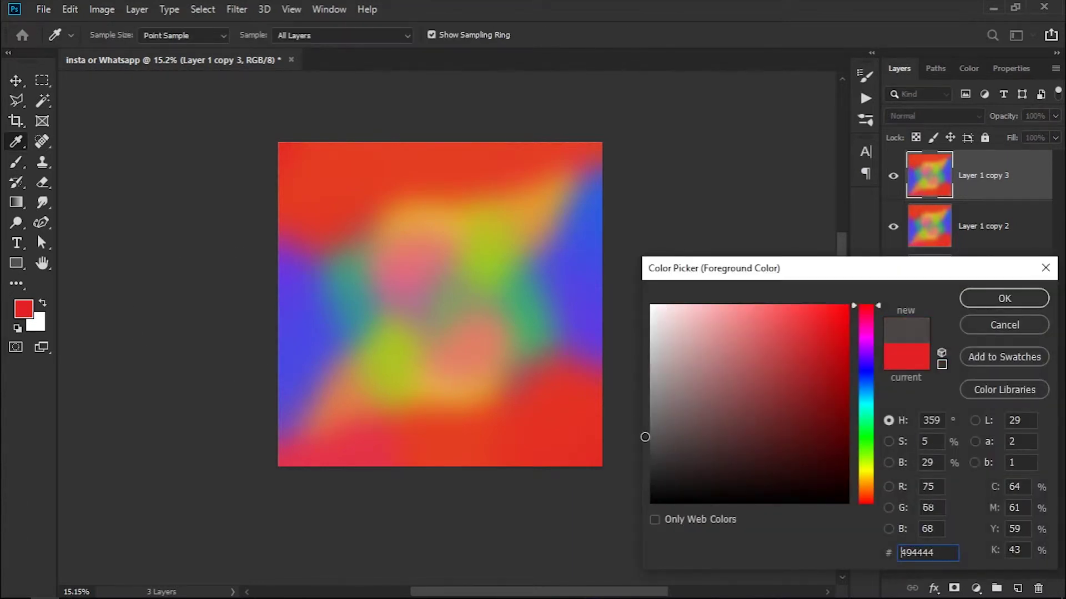
pyautogui.click(1004, 299)
pyautogui.moveTo(389, 345)
pyautogui.mouseDown()
pyautogui.moveTo(417, 364)
pyautogui.moveTo(495, 375)
pyautogui.moveTo(491, 345)
pyautogui.moveTo(470, 330)
pyautogui.mouseUp()
pyautogui.keyDown('alt'); pyautogui.rightClick(491, 345); pyautogui.keyUp('alt')
pyautogui.moveTo(495, 396)
pyautogui.mouseDown()
pyautogui.moveTo(393, 343)
pyautogui.moveTo(401, 382)
pyautogui.mouseUp()
pyautogui.click(17, 82)
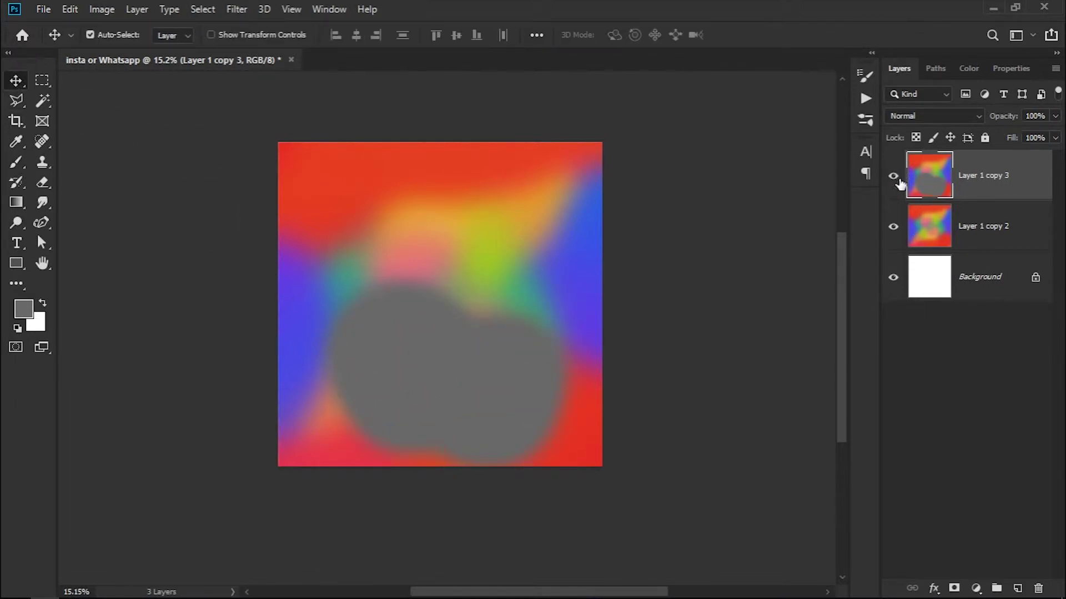
# Draw a curved bean-shaped path with the Curvature Pen tool over the gray blob's upper edge
pyautogui.press('p')
pyautogui.click(464, 209)
pyautogui.click(372, 290)
pyautogui.click(379, 342)
pyautogui.click(452, 301)
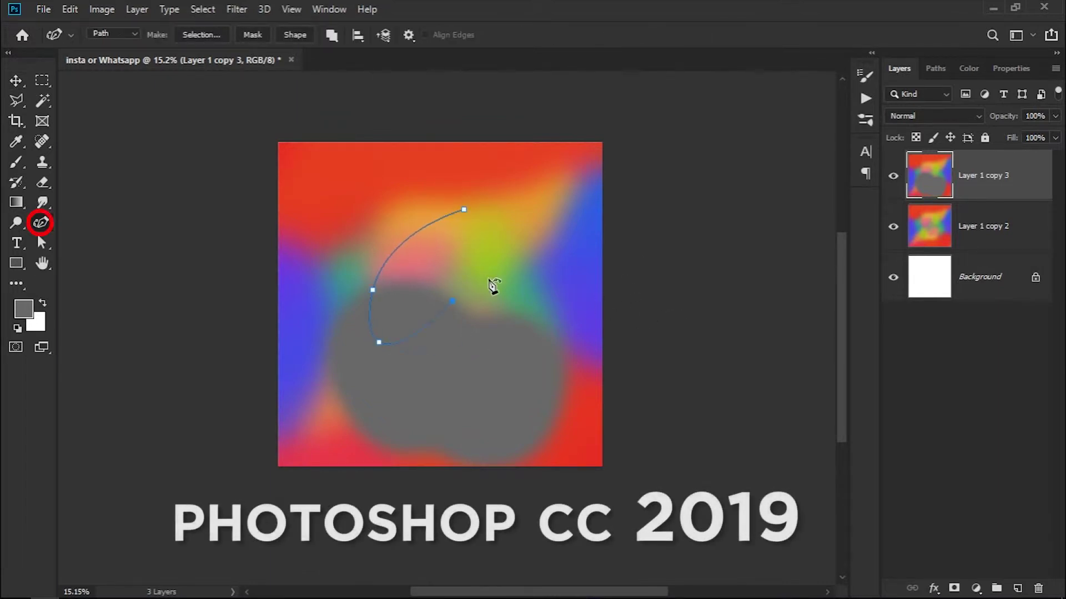
pyautogui.click(511, 251)
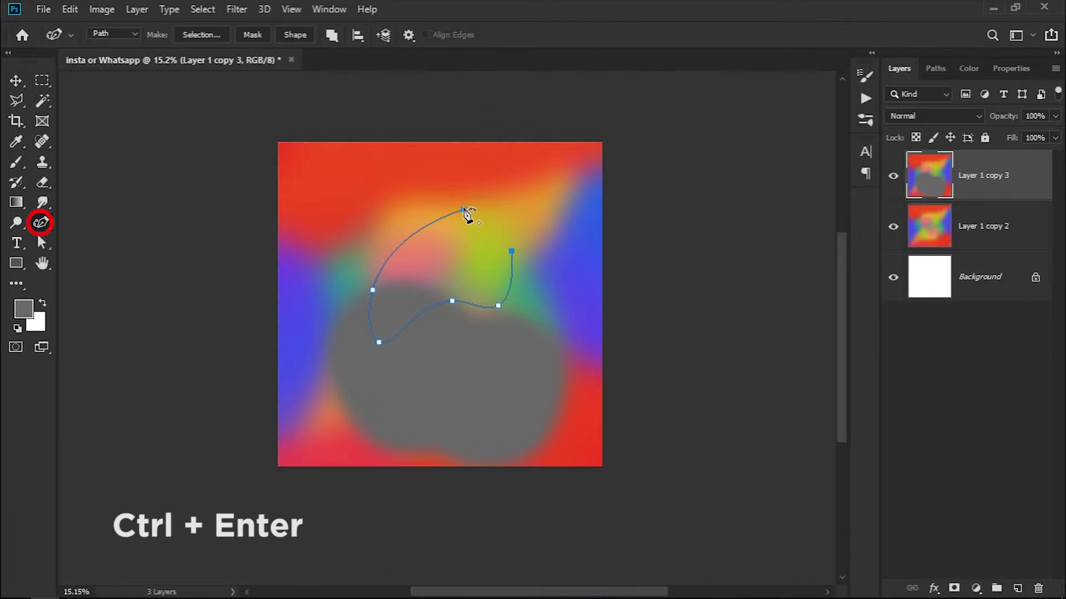
# Convert the path to a selection, mask the top layer with it, and move the unlinked mask slightly down
pyautogui.click(16, 81)
pyautogui.hotkey('ctrl', 'Return')
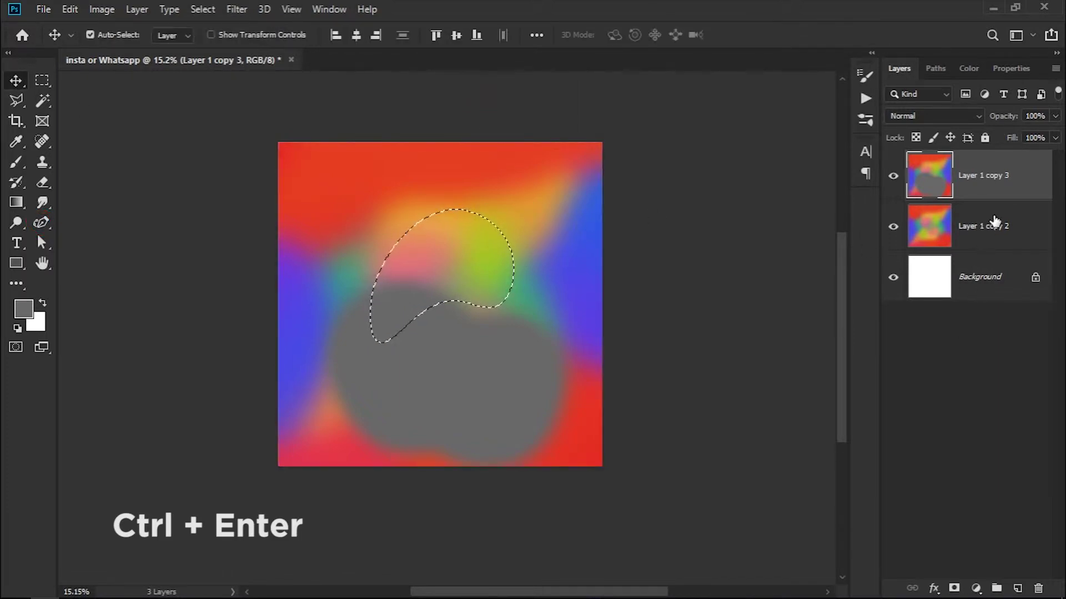
pyautogui.click(954, 590)
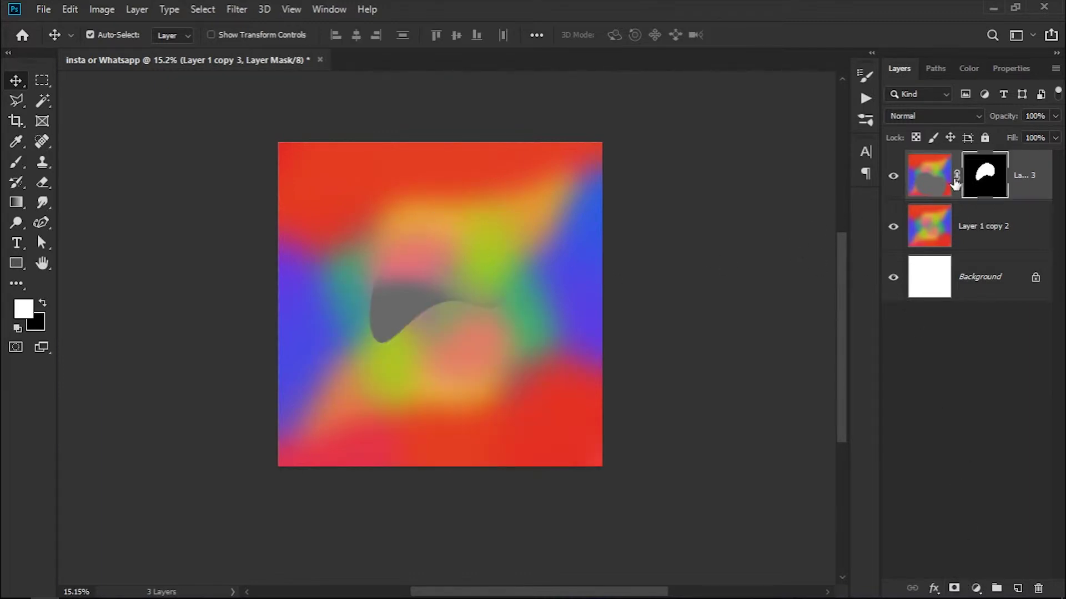
pyautogui.moveTo(443, 283); pyautogui.dragTo(433, 310)
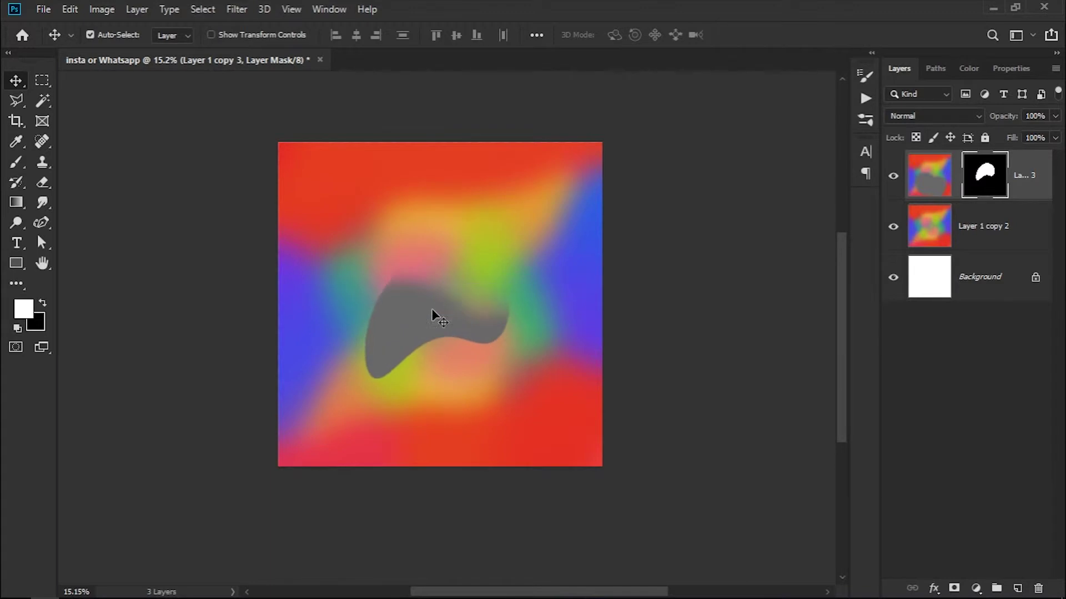
# Scale the masked layer's image to about two-thirds and reposition it so more colours fill the bean shape
pyautogui.click(921, 190)
pyautogui.hotkey('ctrl', 't')
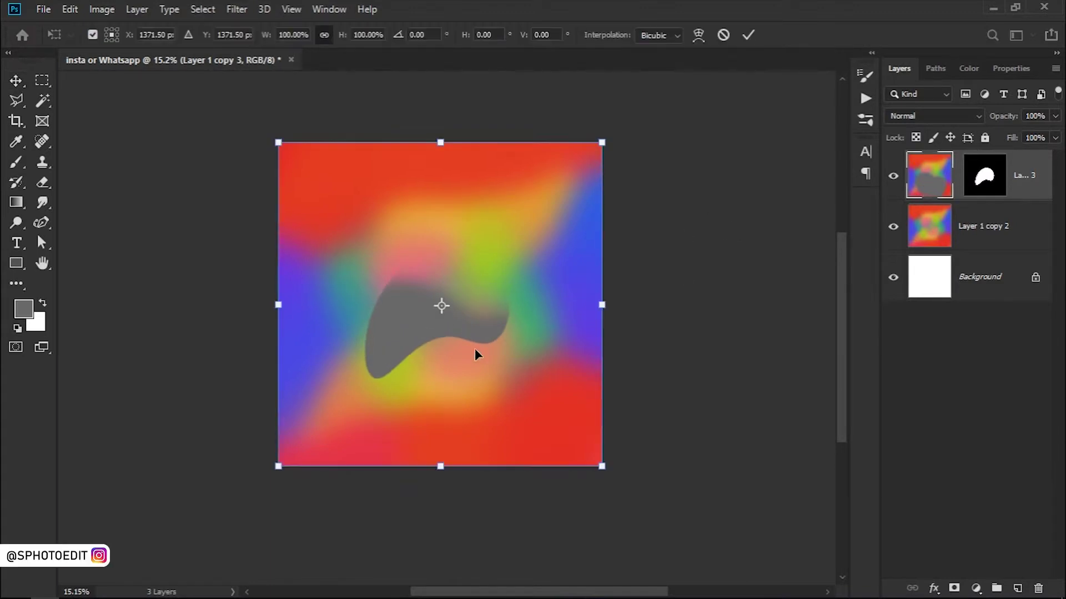
pyautogui.moveTo(475, 349); pyautogui.dragTo(468, 316)
pyautogui.moveTo(601, 111); pyautogui.dragTo(547, 167)
pyautogui.moveTo(475, 257); pyautogui.dragTo(496, 301)
pyautogui.press('Return')
pyautogui.hotkey('ctrl', 't')
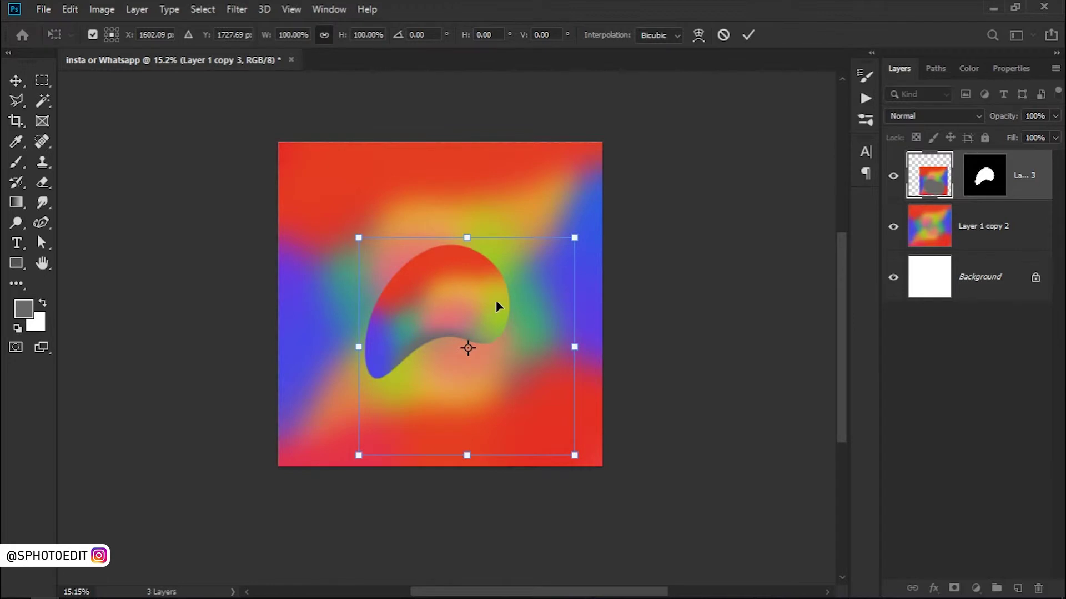
pyautogui.press('Return')
# Load the bean-shaped mask as a selection and add a new layer above the masked layer
pyautogui.scroll(2, 467, 321)
pyautogui.scroll(3, 467, 319)
pyautogui.scroll(-4, 467, 319)
pyautogui.scroll(1, 467, 318)
pyautogui.scroll(2, 467, 318)
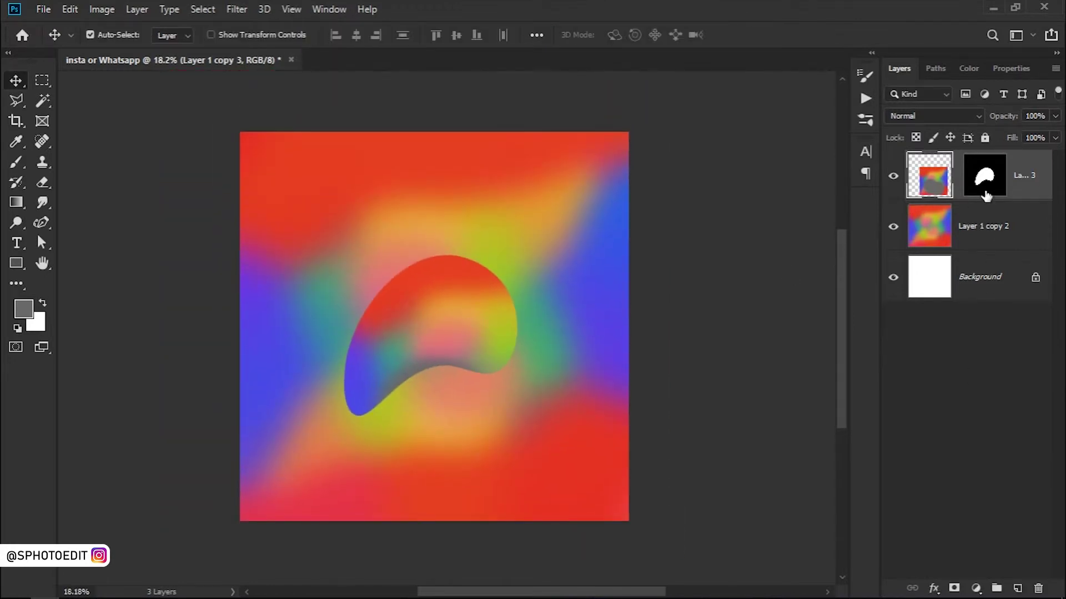
pyautogui.keyDown('ctrl'); pyautogui.click(978, 182); pyautogui.keyUp('ctrl')
pyautogui.click(1017, 588)
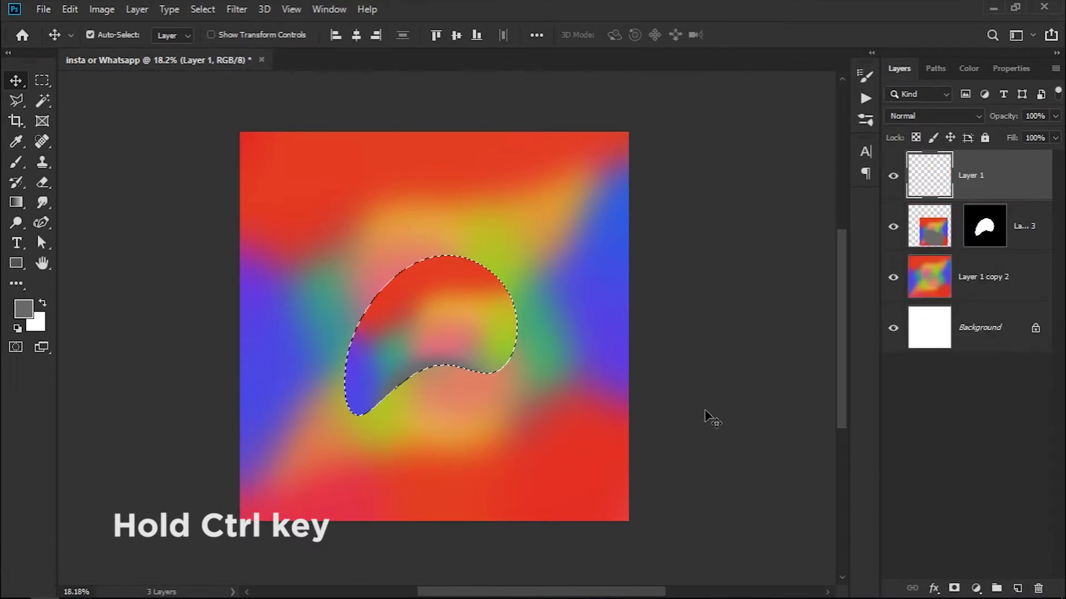
# Brush soft gray shading at 37% opacity along the inside edges of the selected bean shape
pyautogui.press('b')
pyautogui.scroll(5, 370, 347)
pyautogui.moveTo(375, 338); pyautogui.dragTo(249, 312)
pyautogui.moveTo(350, 361); pyautogui.dragTo(444, 369)
pyautogui.moveTo(387, 335); pyautogui.dragTo(376, 101)
pyautogui.moveTo(413, 294); pyautogui.dragTo(420, 179)
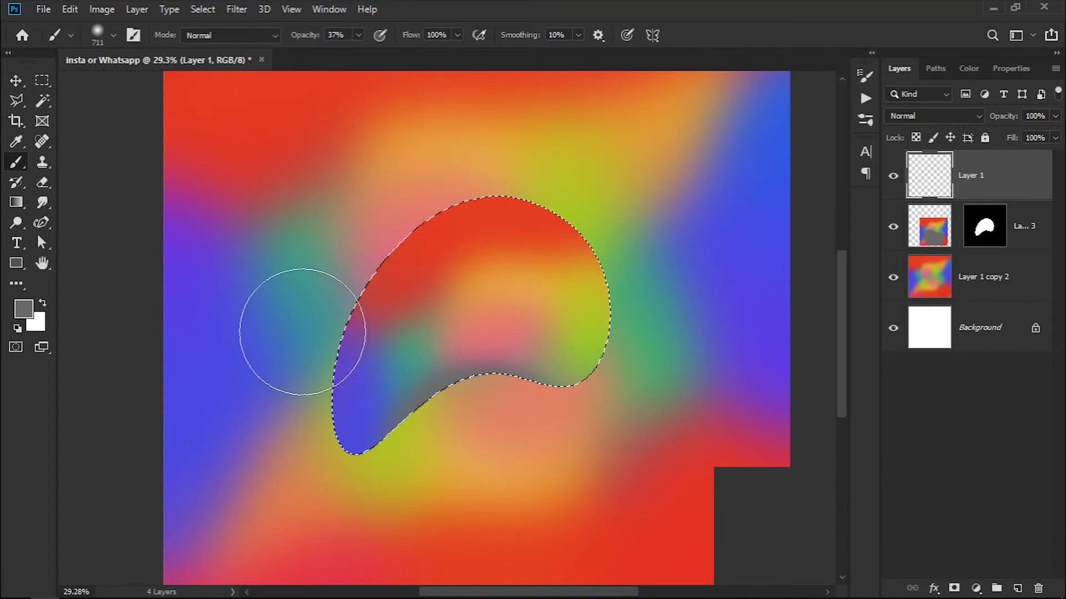
# Set the shading layer's blend mode to Overlay and brush darker soft shading along the bean's inner edges
pyautogui.click(919, 116)
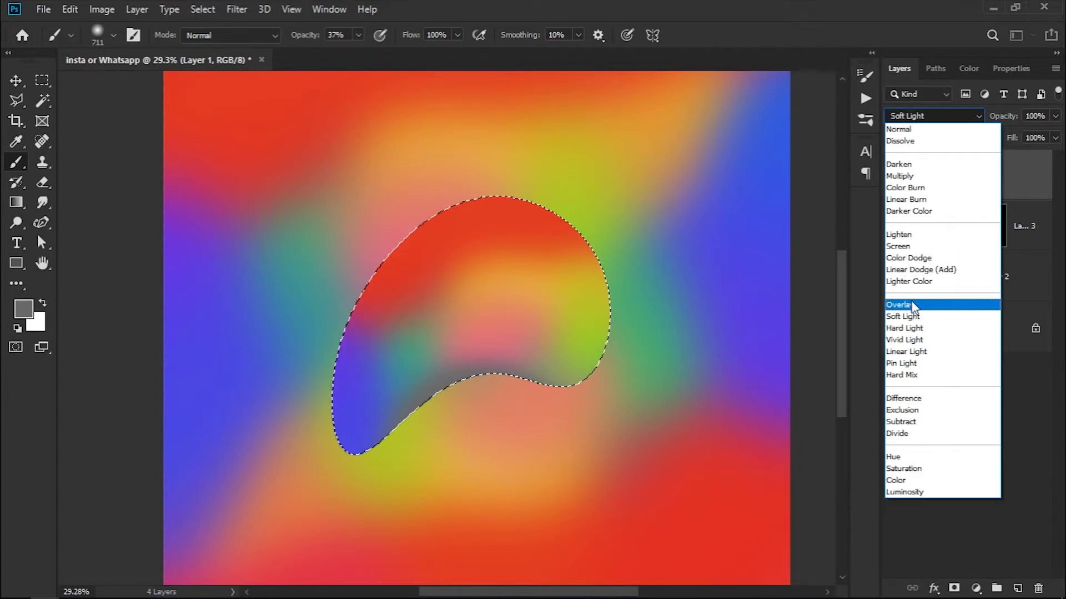
pyautogui.click(911, 301)
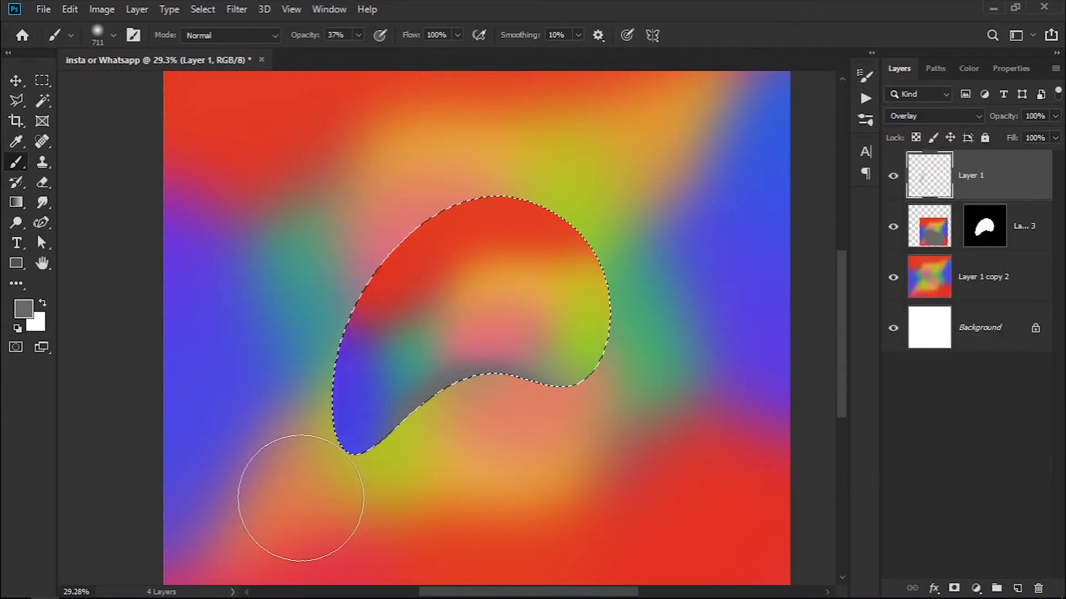
pyautogui.moveTo(374, 203)
pyautogui.mouseDown()
pyautogui.moveTo(398, 214)
pyautogui.moveTo(389, 214)
pyautogui.mouseUp()
pyautogui.moveTo(371, 307); pyautogui.dragTo(353, 300)
pyautogui.press('d')
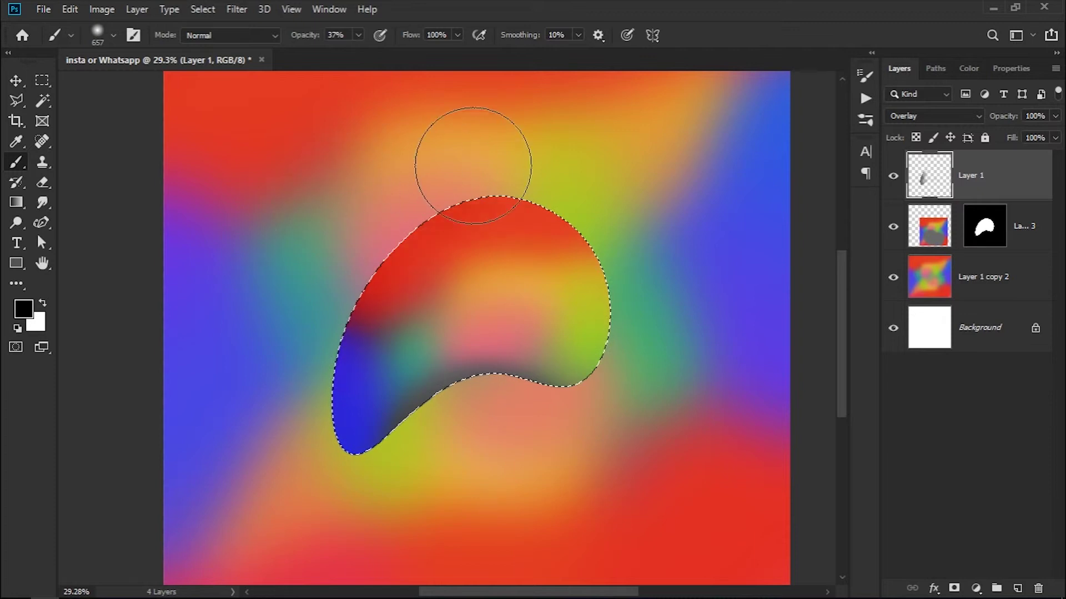
# Brush soft white highlights at 37% opacity across the middle of the bean shape and clear the selection
pyautogui.press('x')
pyautogui.moveTo(343, 309)
pyautogui.mouseDown()
pyautogui.moveTo(356, 321)
pyautogui.moveTo(341, 314)
pyautogui.mouseUp()
pyautogui.moveTo(417, 345)
pyautogui.mouseDown()
pyautogui.moveTo(438, 303)
pyautogui.moveTo(490, 281)
pyautogui.moveTo(521, 279)
pyautogui.moveTo(556, 299)
pyautogui.mouseUp()
pyautogui.scroll(-4, 374, 237)
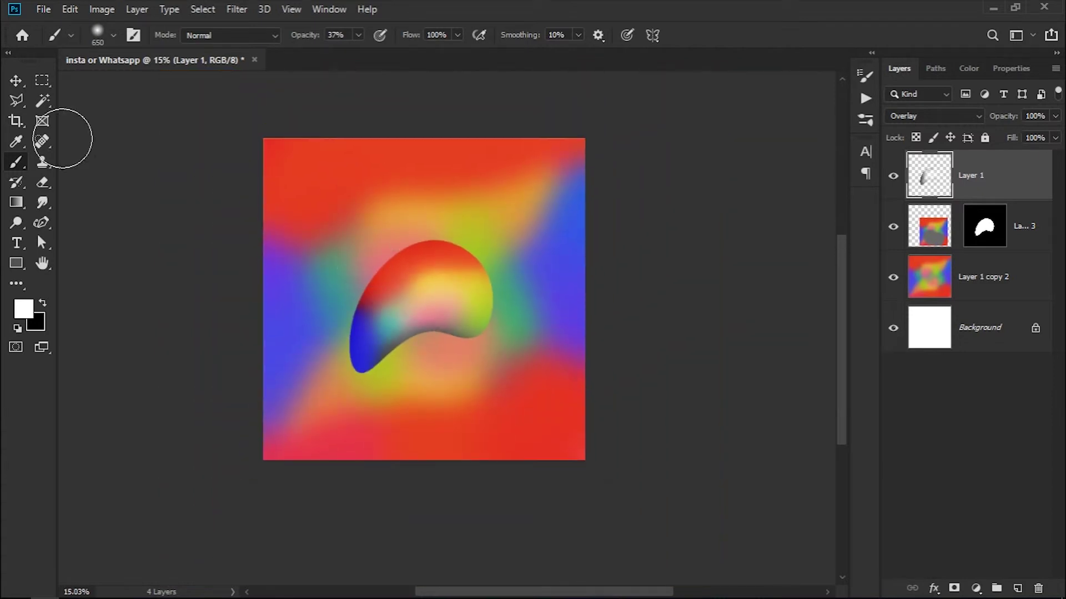
# Merge the shading layer with the masked bean layer below it
pyautogui.click(16, 82)
pyautogui.scroll(1, 314, 261)
pyautogui.scroll(1, 524, 306)
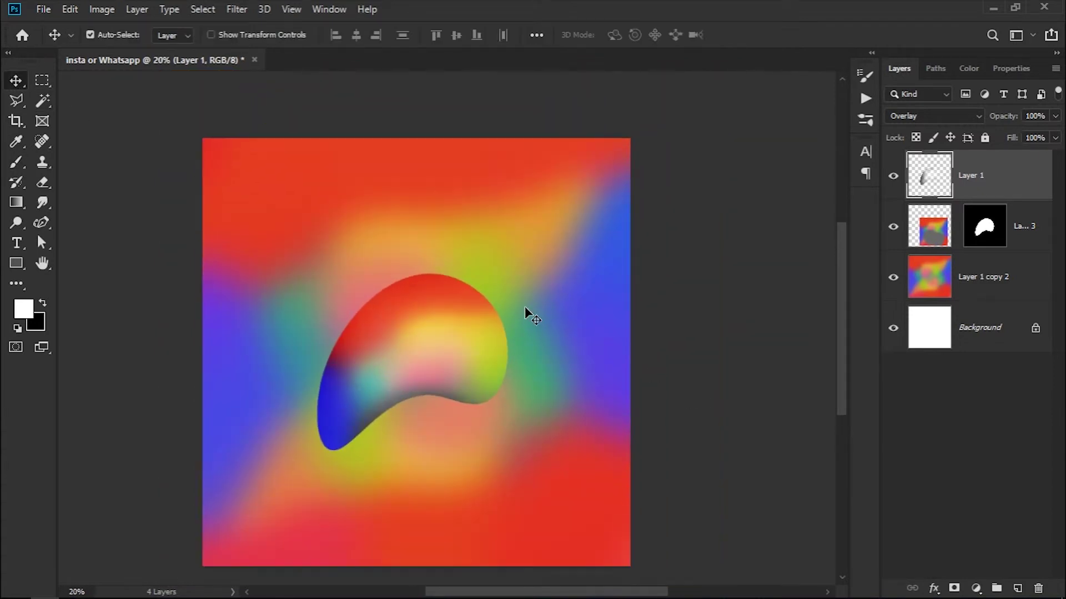
pyautogui.keyDown('ctrl'); pyautogui.click(1018, 226); pyautogui.keyUp('ctrl')
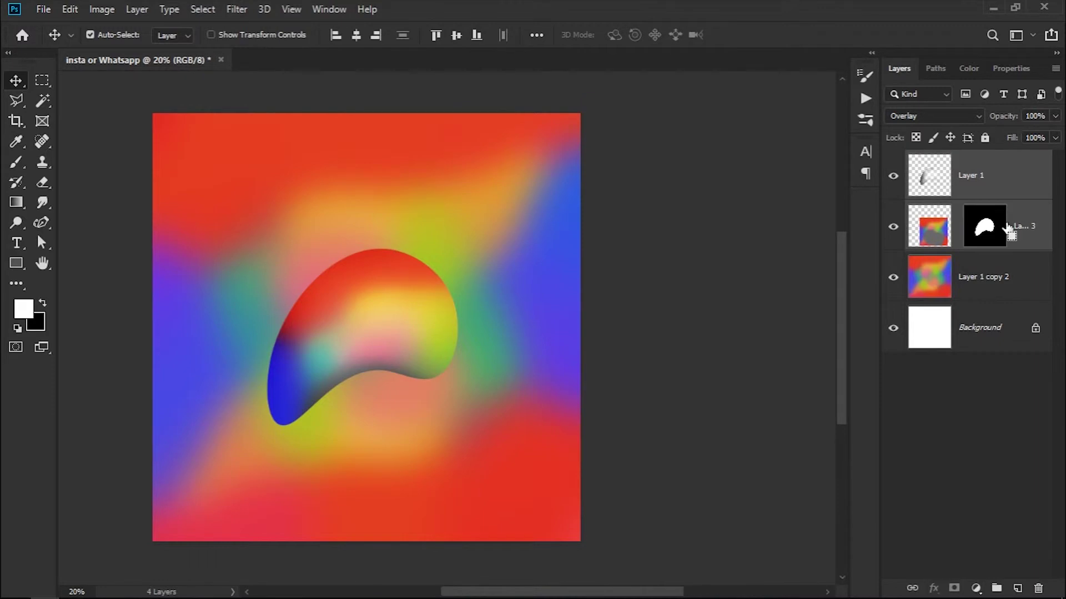
pyautogui.hotkey('ctrl', 'e')
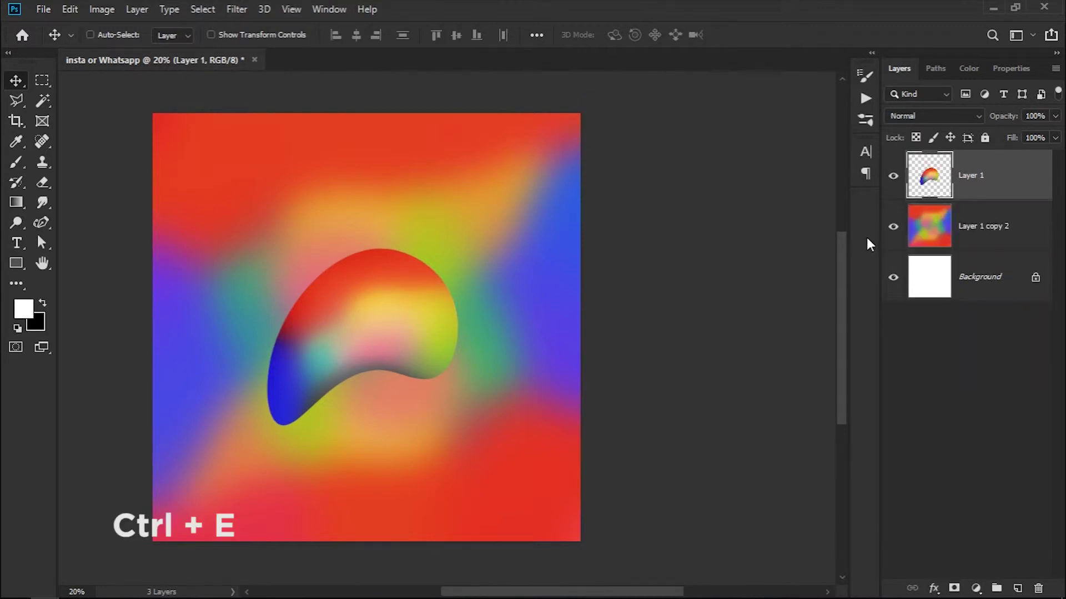
# Duplicate the merged bean, place a smaller rotated copy below it, and add another copy at the canvas's left edge
pyautogui.hotkey('ctrl', 'j')
pyautogui.hotkey('ctrl', 't')
pyautogui.moveTo(514, 300); pyautogui.dragTo(338, 456)
pyautogui.moveTo(381, 398); pyautogui.dragTo(461, 455)
pyautogui.moveTo(606, 381); pyautogui.dragTo(488, 440)
pyautogui.moveTo(510, 347); pyautogui.dragTo(270, 373)
pyautogui.press('Return')
# Warp the left-edge copy into a rounded wedge and add another warped copy in the canvas's top-right corner
pyautogui.hotkey('ctrl', 't')
pyautogui.click(698, 37)
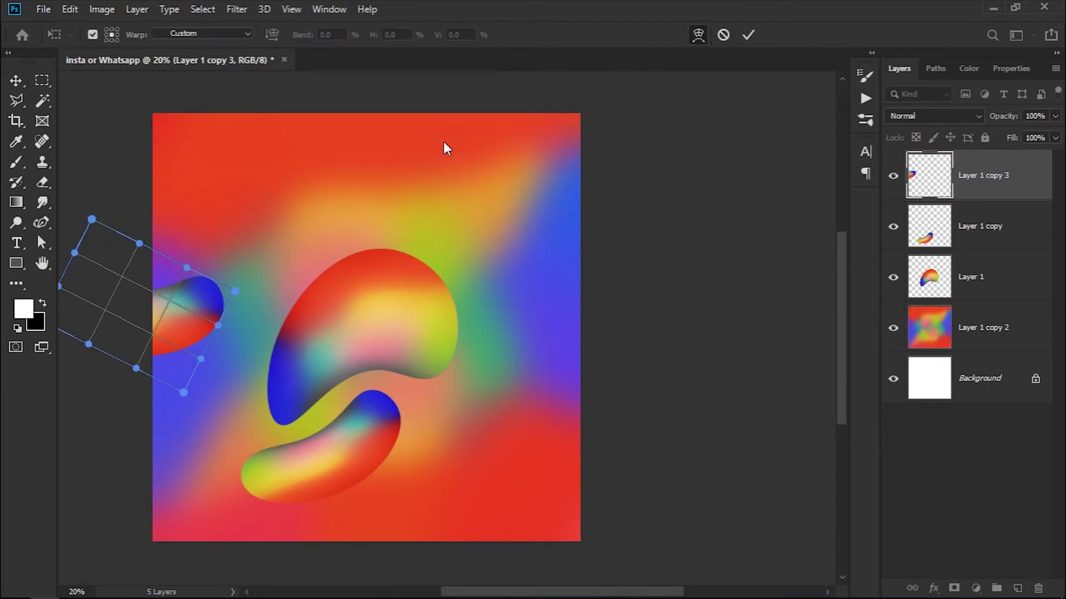
pyautogui.moveTo(182, 248); pyautogui.dragTo(248, 115)
pyautogui.moveTo(173, 308); pyautogui.dragTo(146, 245)
pyautogui.moveTo(218, 325); pyautogui.dragTo(193, 242)
pyautogui.moveTo(183, 393)
pyautogui.mouseDown()
pyautogui.moveTo(165, 341)
pyautogui.moveTo(176, 239)
pyautogui.moveTo(172, 377)
pyautogui.mouseUp()
pyautogui.moveTo(136, 364); pyautogui.dragTo(165, 216)
pyautogui.moveTo(166, 311); pyautogui.dragTo(308, 144)
pyautogui.press('Return')
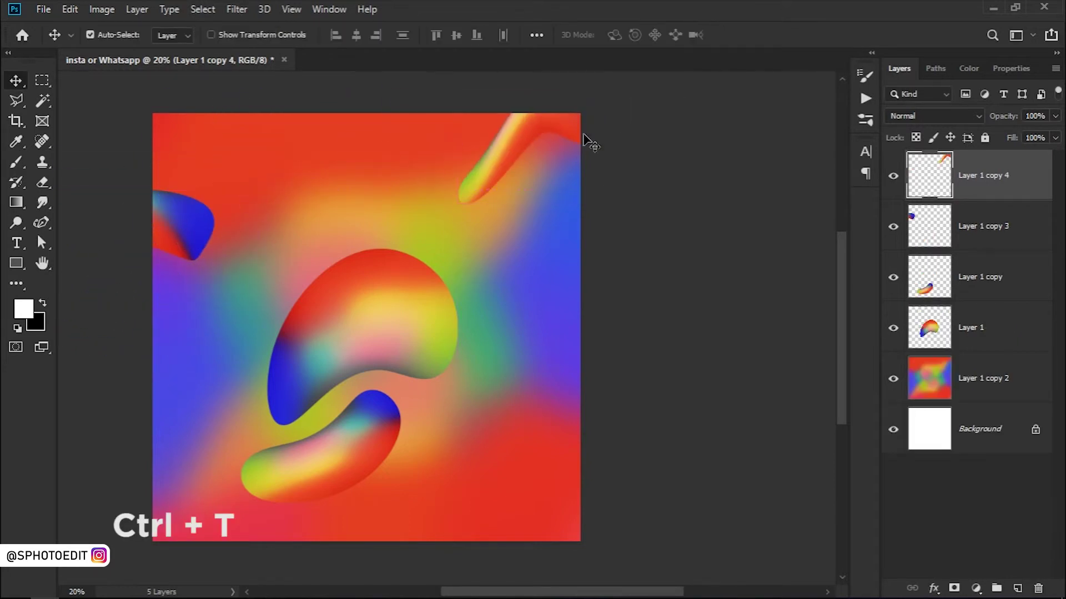
# Copy the top-right shape to the canvas's right edge and warp it into a broad curved blob
pyautogui.moveTo(588, 143); pyautogui.dragTo(591, 358)
pyautogui.hotkey('ctrl', 't')
pyautogui.click(697, 38)
pyautogui.moveTo(523, 353); pyautogui.dragTo(316, 207)
pyautogui.moveTo(521, 390); pyautogui.dragTo(661, 374)
pyautogui.moveTo(521, 308); pyautogui.dragTo(436, 511)
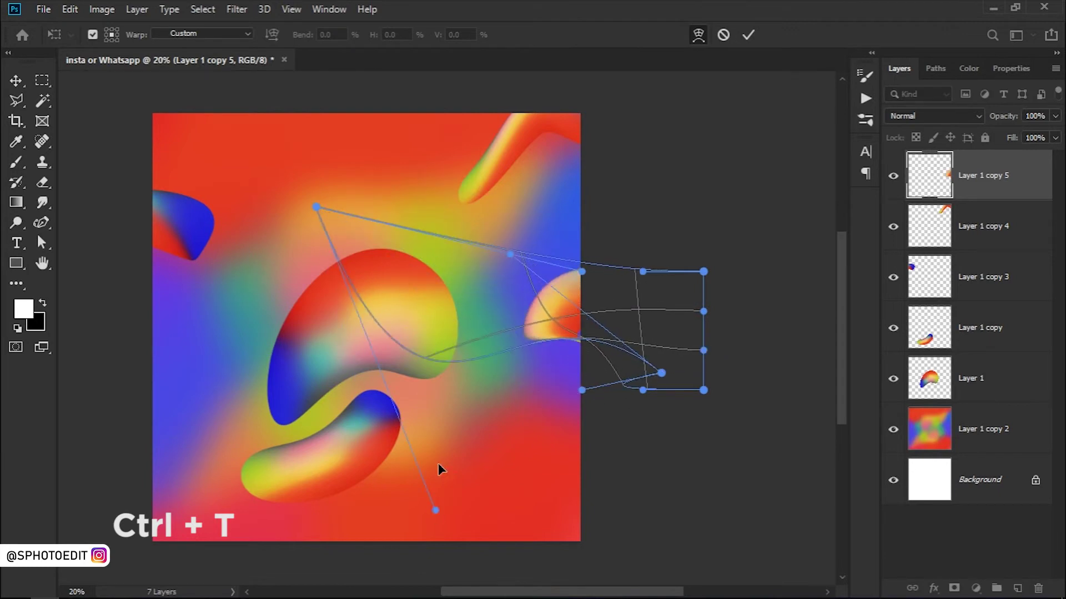
pyautogui.press('Return')
# Rotate the right-edge blob so its blue rim curves into the canvas
pyautogui.hotkey('ctrl', 't')
pyautogui.moveTo(747, 340); pyautogui.dragTo(629, 247)
pyautogui.press('Return')
# Move the top-right shape up and left, rotate it about -155°, and set it hanging from the canvas's top edge
pyautogui.moveTo(489, 175); pyautogui.dragTo(439, 130)
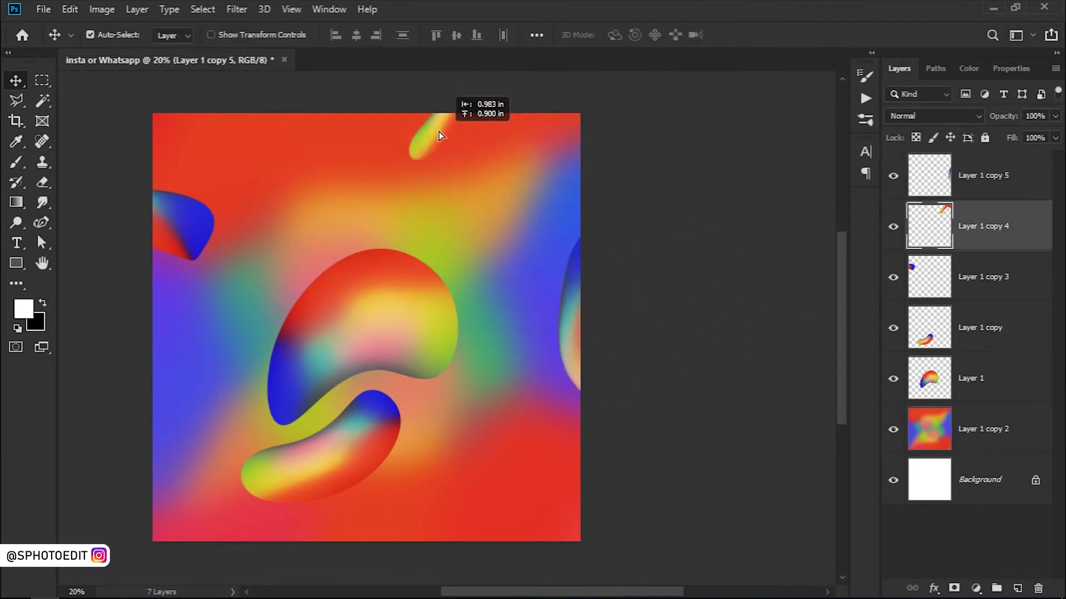
pyautogui.hotkey('ctrl', 't')
pyautogui.moveTo(561, 167); pyautogui.dragTo(258, 101)
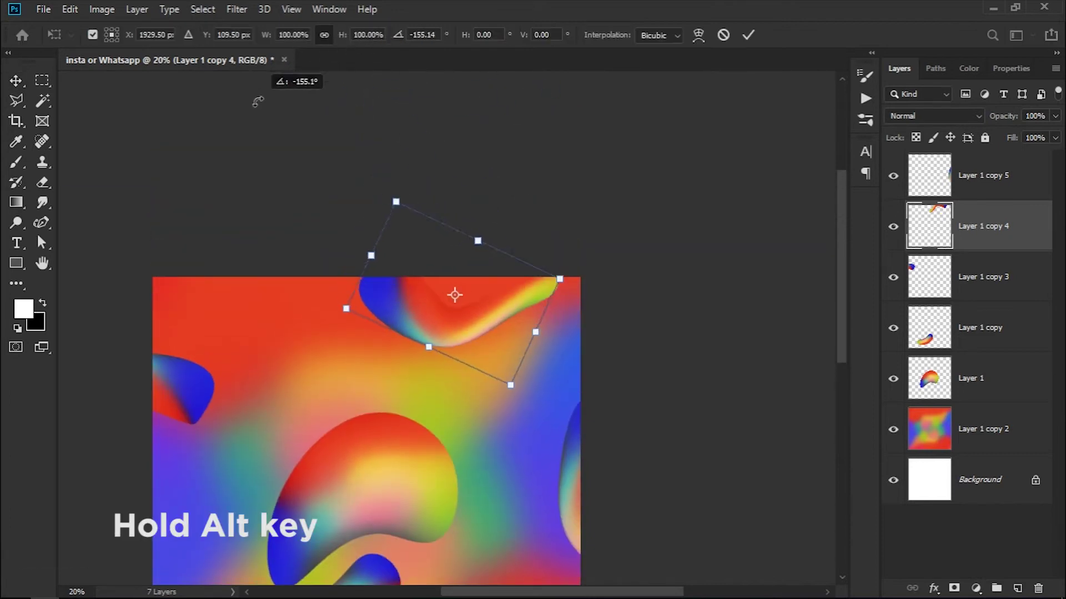
pyautogui.press('Return')
pyautogui.moveTo(427, 327); pyautogui.dragTo(420, 303)
# Duplicate the top-edge shape, rotate the copy about 165°, and place it at the canvas's bottom-right edge
pyautogui.scroll(-4, 422, 299)
pyautogui.keyDown('alt'); pyautogui.moveTo(437, 104); pyautogui.dragTo(475, 375); pyautogui.keyUp('alt')
pyautogui.hotkey('ctrl', 't')
pyautogui.moveTo(616, 329); pyautogui.dragTo(349, 403)
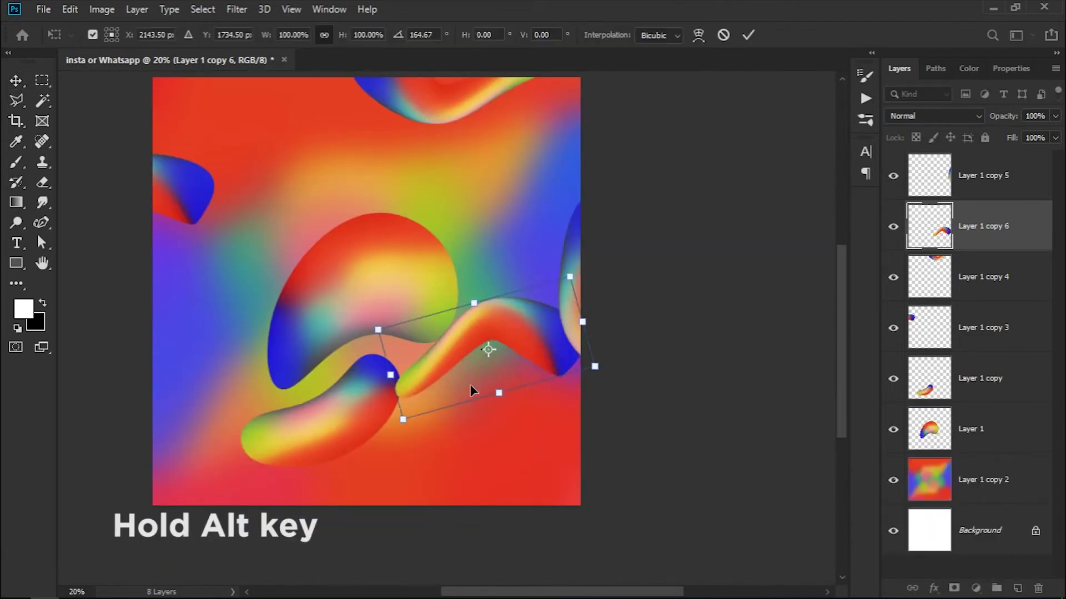
pyautogui.moveTo(547, 344); pyautogui.dragTo(531, 513)
pyautogui.press('Return')
# Move the large bean and the smaller bean below it slightly up and right on the canvas
pyautogui.moveTo(399, 294); pyautogui.dragTo(419, 259)
pyautogui.moveTo(388, 405); pyautogui.dragTo(417, 364)
# Copy the bottom-right shape to the canvas's bottom-left corner and warp it into a wider curve
pyautogui.hotkey('ctrl', 't')
pyautogui.keyDown('alt'); pyautogui.moveTo(485, 481); pyautogui.dragTo(271, 410); pyautogui.keyUp('alt')
pyautogui.rightClick(302, 493)
pyautogui.click(367, 392)
pyautogui.moveTo(194, 489); pyautogui.dragTo(175, 474)
pyautogui.press('Return')
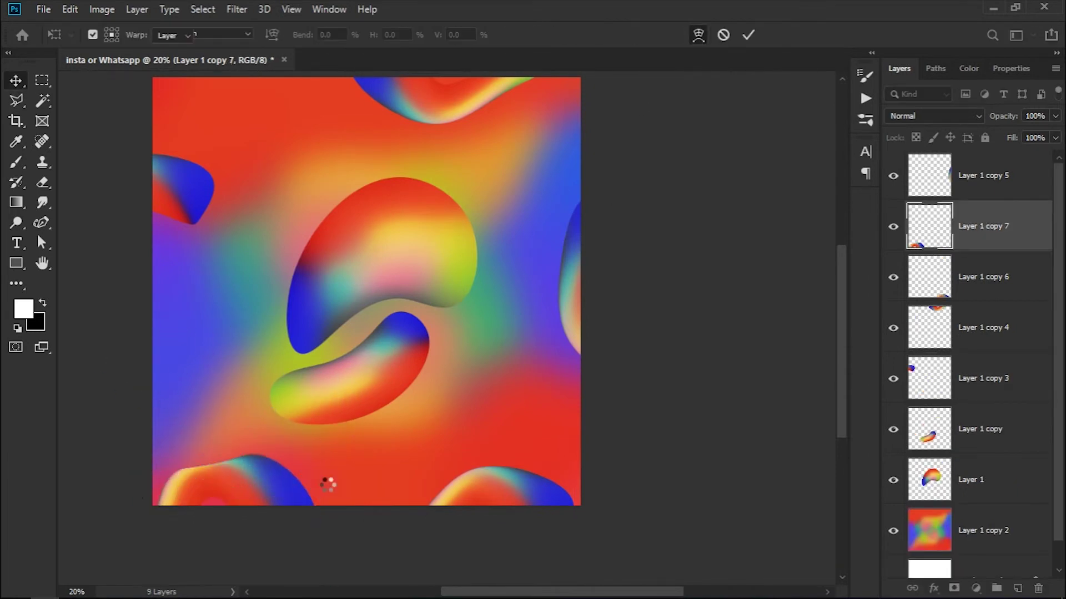
# Shift the bottom-left shape's hue to -35 with Hue/Saturation
pyautogui.hotkey('ctrl', 'u')
pyautogui.moveTo(831, 325); pyautogui.dragTo(806, 329)
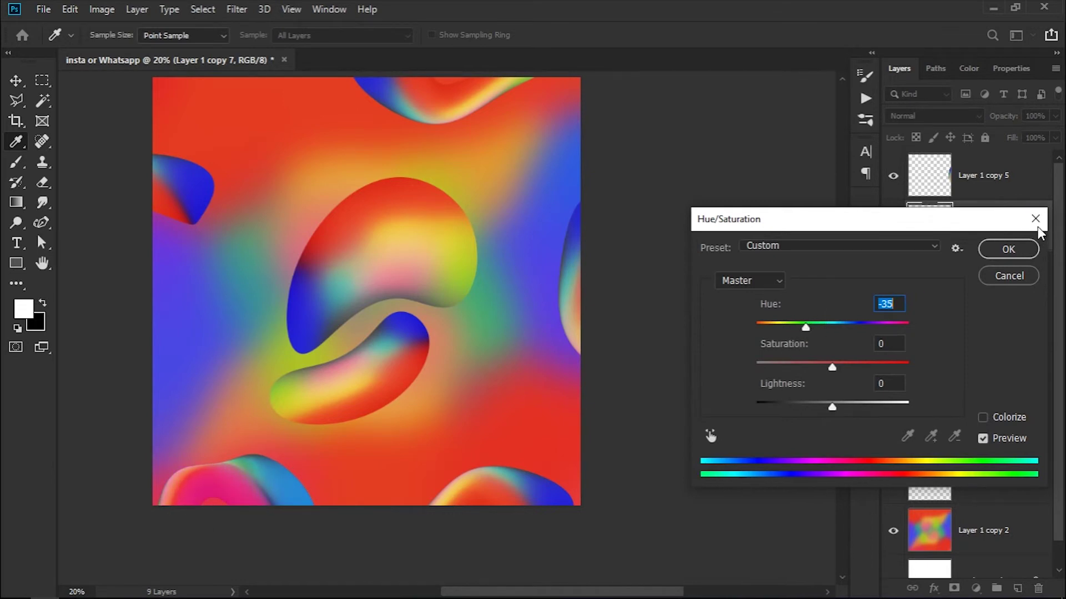
pyautogui.click(1008, 250)
pyautogui.press('v')
# Move the bottom-right shape about 1.5 in to the right so it runs partly off the canvas
pyautogui.moveTo(500, 478); pyautogui.dragTo(576, 474)
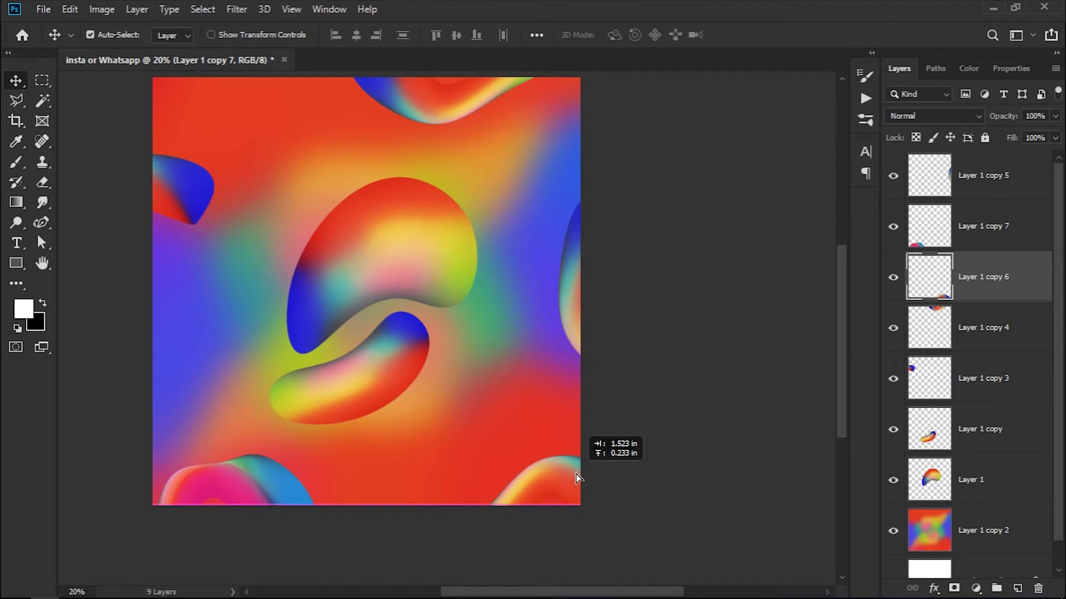
pyautogui.scroll(1, 425, 416)
pyautogui.scroll(1, 424, 384)
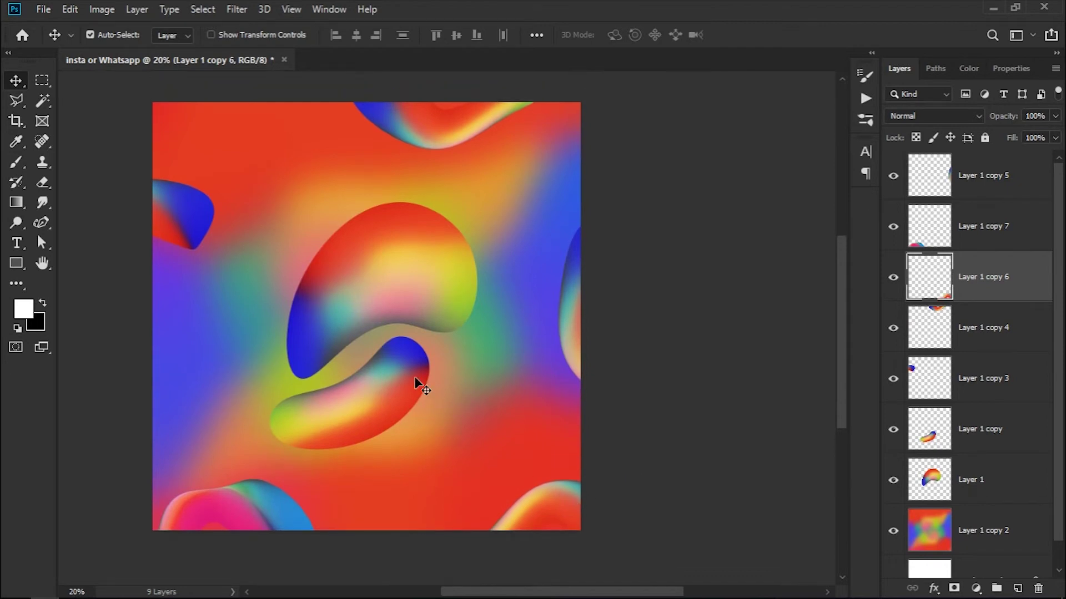
# Copy the small bean to the canvas's left edge, then scale and position it so only its rounded end shows
pyautogui.moveTo(355, 402); pyautogui.dragTo(174, 387)
pyautogui.hotkey('ctrl', 't')
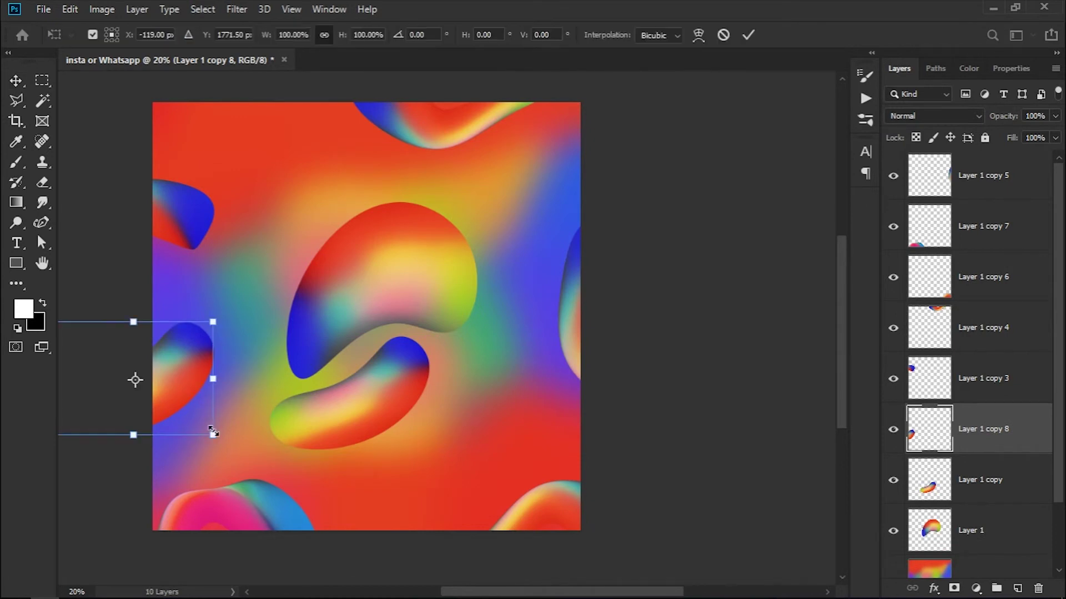
pyautogui.moveTo(213, 435); pyautogui.dragTo(108, 342)
pyautogui.press('Return')
pyautogui.moveTo(166, 389); pyautogui.dragTo(209, 446)
pyautogui.scroll(1, 184, 411)
pyautogui.hotkey('ctrl', 't')
pyautogui.press('Return')
pyautogui.scroll(-2, 332, 317)
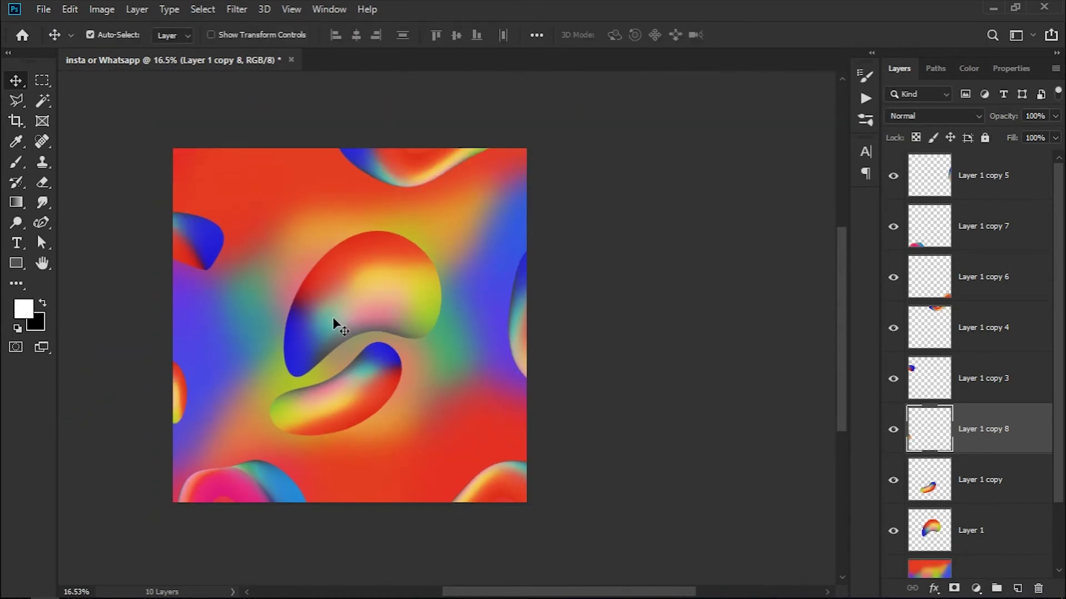
# Copy the small left-edge shape to the left part of the canvas's top edge and rotate it
pyautogui.scroll(5, 332, 318)
pyautogui.scroll(-4, 332, 317)
pyautogui.hscroll(-1, 332, 317)
pyautogui.moveTo(178, 387); pyautogui.dragTo(295, 153)
pyautogui.hotkey('ctrl', 't')
pyautogui.moveTo(282, 133); pyautogui.dragTo(298, 143)
pyautogui.moveTo(321, 139); pyautogui.dragTo(309, 165)
pyautogui.press('Return')
# Flip the copied top-left shape so its blue end hangs down into the canvas
pyautogui.hotkey('ctrl', 't')
pyautogui.press('Return')
pyautogui.hotkey('ctrl', 't')
pyautogui.rightClick(240, 147)
pyautogui.click(285, 351)
pyautogui.press('Return')
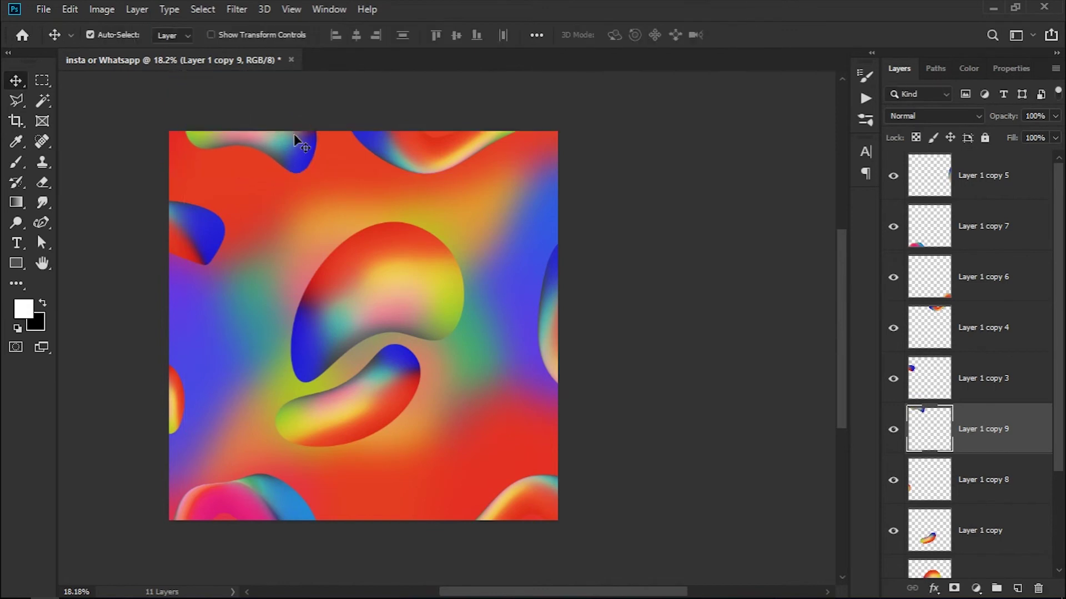
# Shift the top-left shape's hue with Hue/Saturation so its blue end turns purple
pyautogui.hotkey('ctrl', 'u')
pyautogui.moveTo(836, 325); pyautogui.dragTo(853, 326)
pyautogui.press('Return')
# Move the bottom-right shape slightly left so more of it shows inside the canvas
pyautogui.moveTo(530, 495); pyautogui.dragTo(508, 494)
pyautogui.scroll(4, 466, 468)
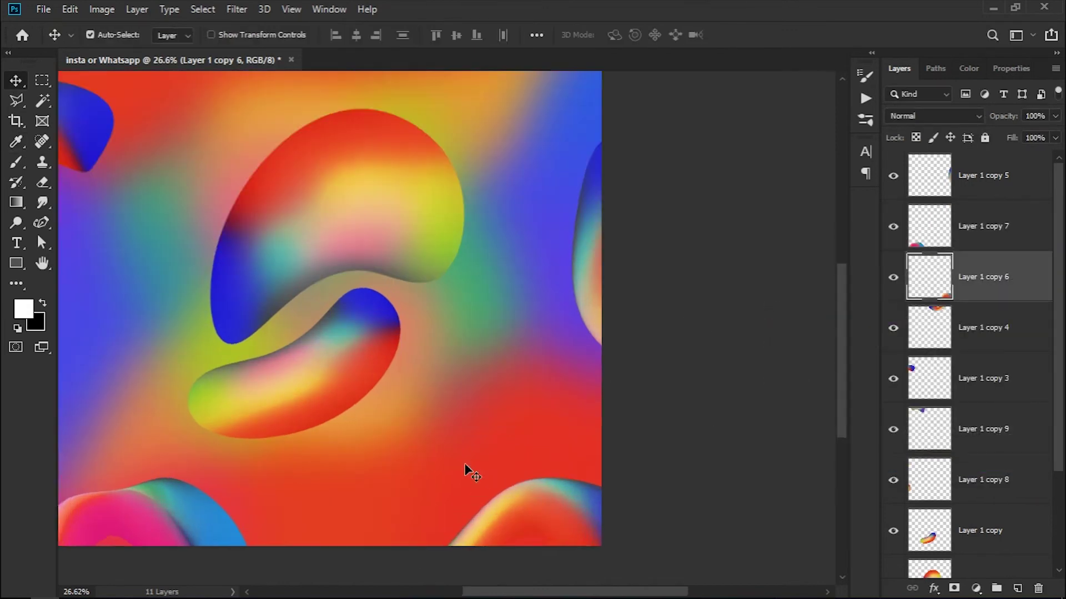
pyautogui.moveTo(444, 222); pyautogui.dragTo(495, 344)
pyautogui.scroll(-4, 495, 341)
pyautogui.scroll(-2, 502, 339)
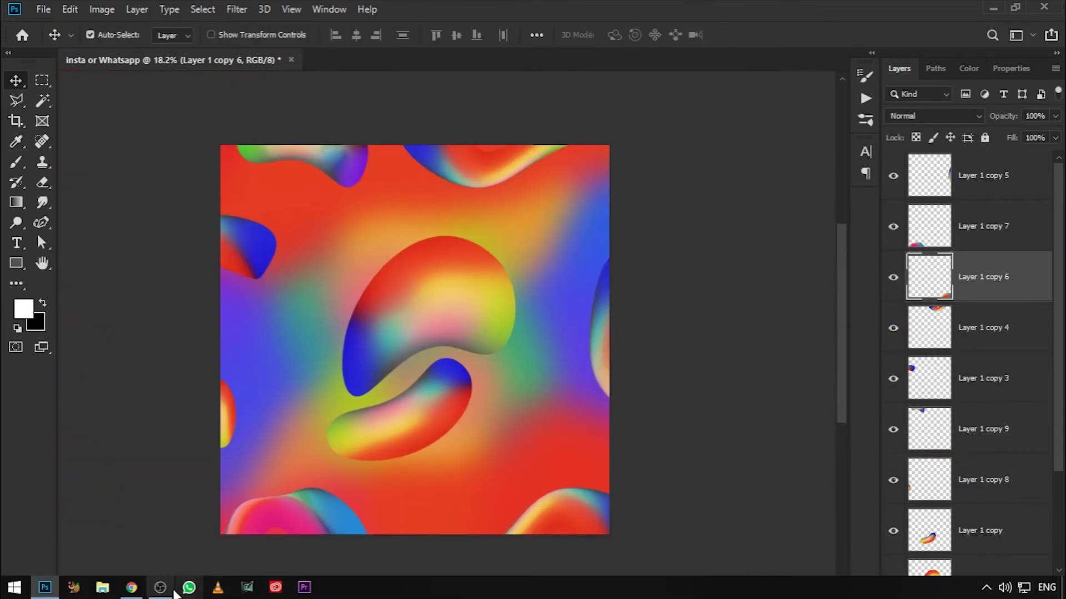
# Group all the shape layers and the blurred colour layer, leaving out the white background
pyautogui.click(1007, 188)
pyautogui.scroll(-3, 1017, 403)
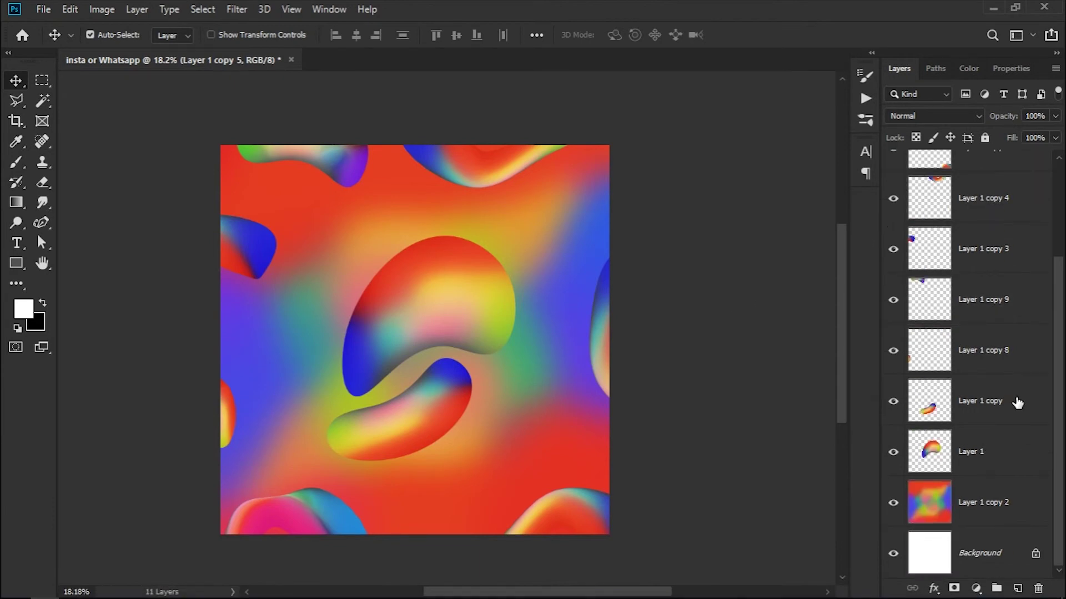
pyautogui.keyDown('shift'); pyautogui.click(987, 488); pyautogui.keyUp('shift')
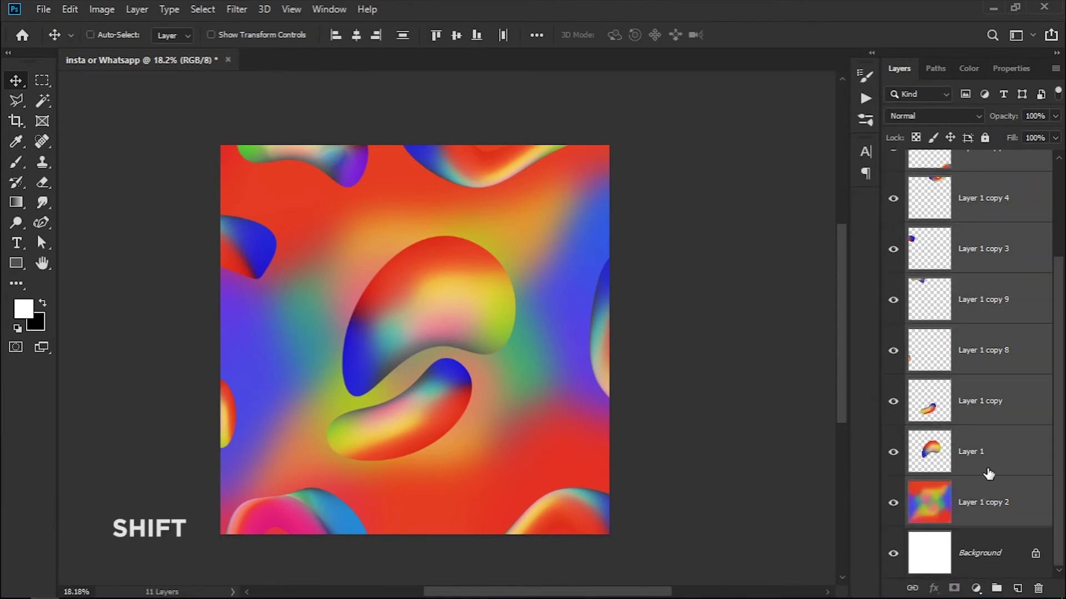
pyautogui.hotkey('ctrl', 'g')
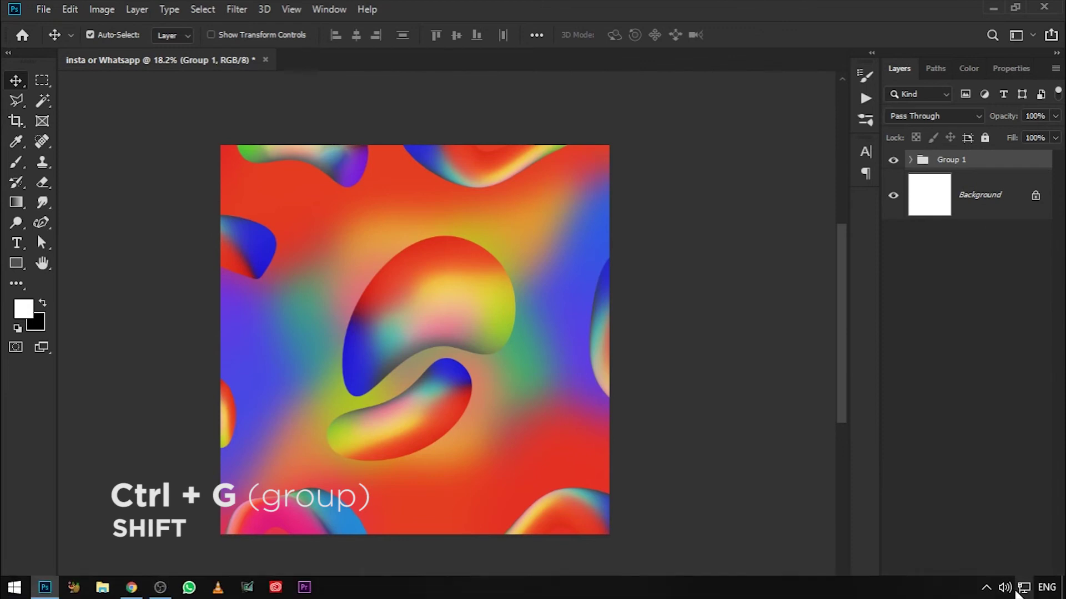
# Add the centred three-line white text "MODERN LIQUID EFFECT" in Gotham Bold above the group
pyautogui.press('t')
pyautogui.click(343, 290)
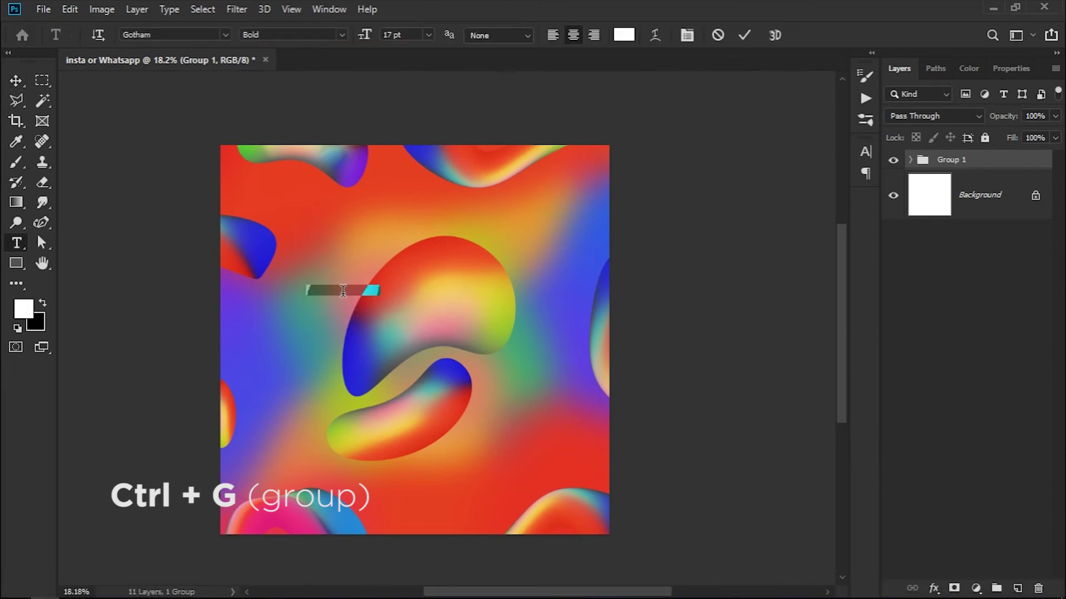
pyautogui.write('MOOD')
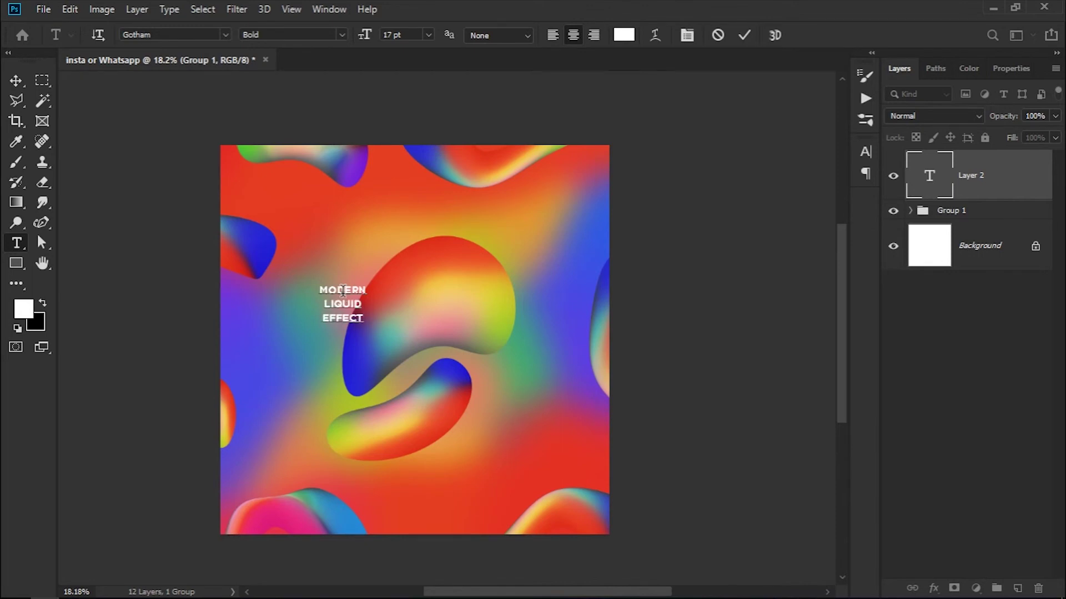
# Set all the text to a 62 pt font size with 59.62 pt leading
pyautogui.hotkey('ctrl', 'a')
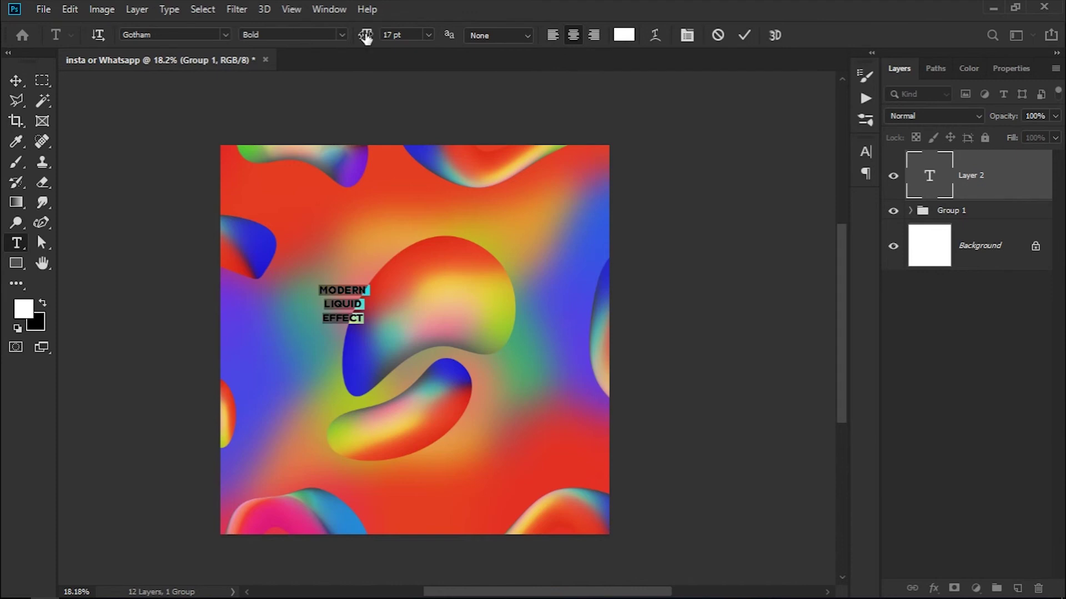
pyautogui.moveTo(383, 38); pyautogui.dragTo(637, 50)
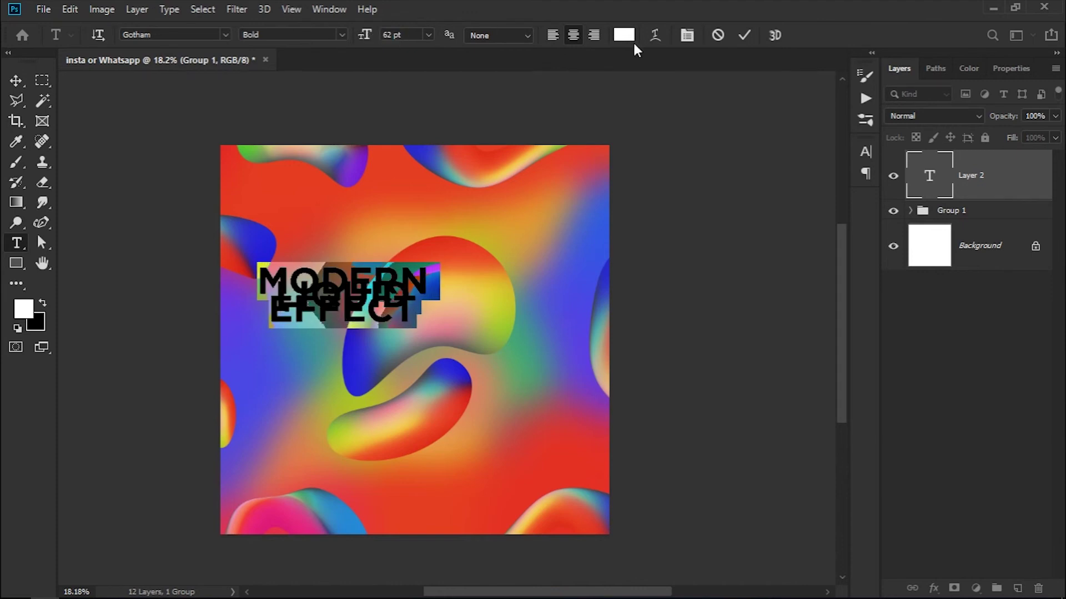
pyautogui.click(686, 35)
pyautogui.click(794, 193)
pyautogui.moveTo(781, 197); pyautogui.dragTo(812, 193)
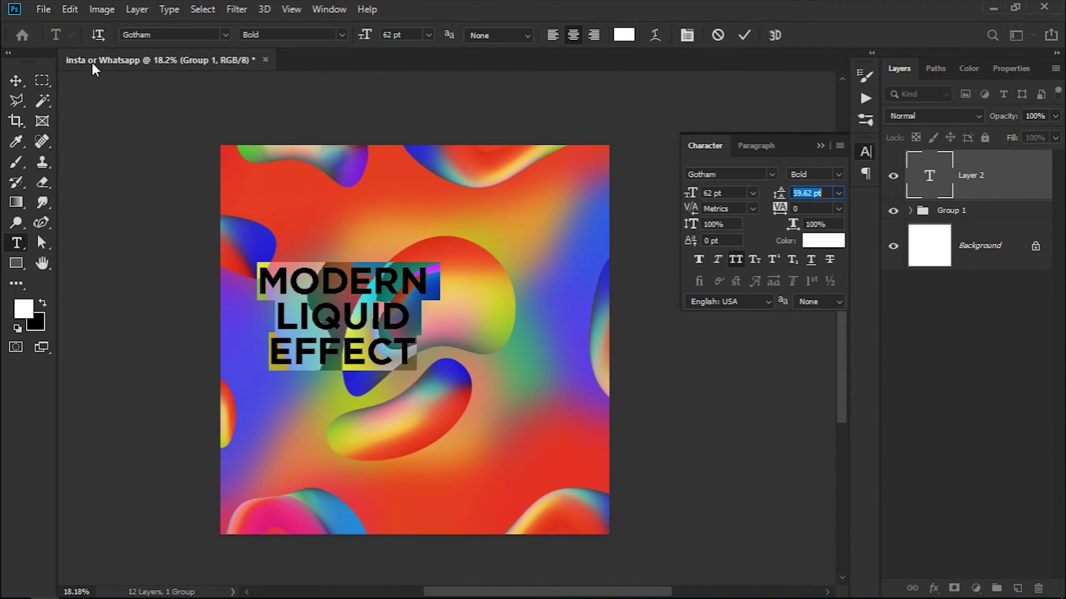
# Move the text over the central beans, select the whole canvas, and align the text to its vertical centre
pyautogui.click(16, 81)
pyautogui.moveTo(388, 341); pyautogui.dragTo(471, 375)
pyautogui.click(827, 145)
pyautogui.hotkey('ctrl', 'a')
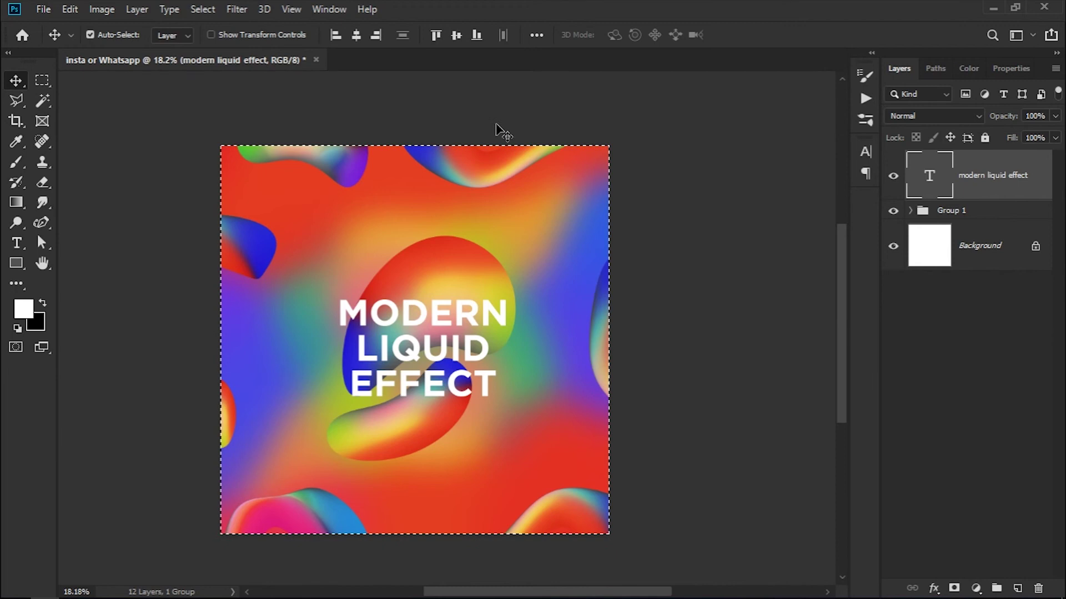
pyautogui.click(456, 35)
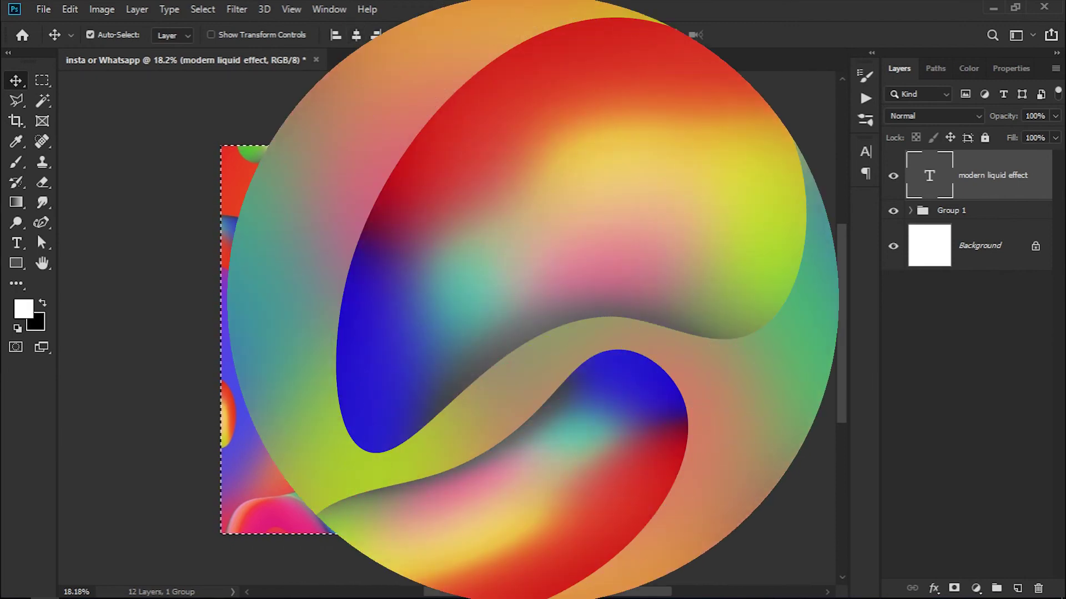